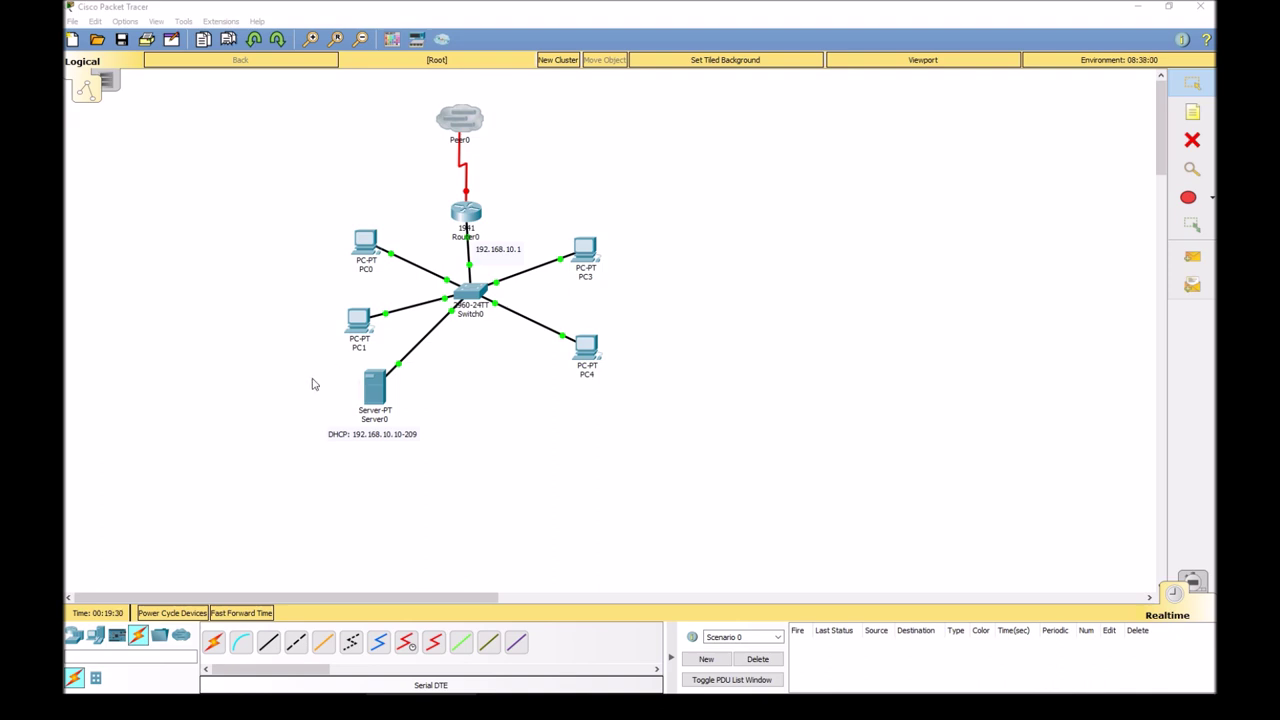
# Step: Open the DHCP service settings of Server0 and examine the pool name, default gateway and start IP address
pyautogui.moveTo(367, 380)
pyautogui.mouseDown()
pyautogui.moveTo(398, 357)
pyautogui.moveTo(375, 378)
pyautogui.mouseUp()
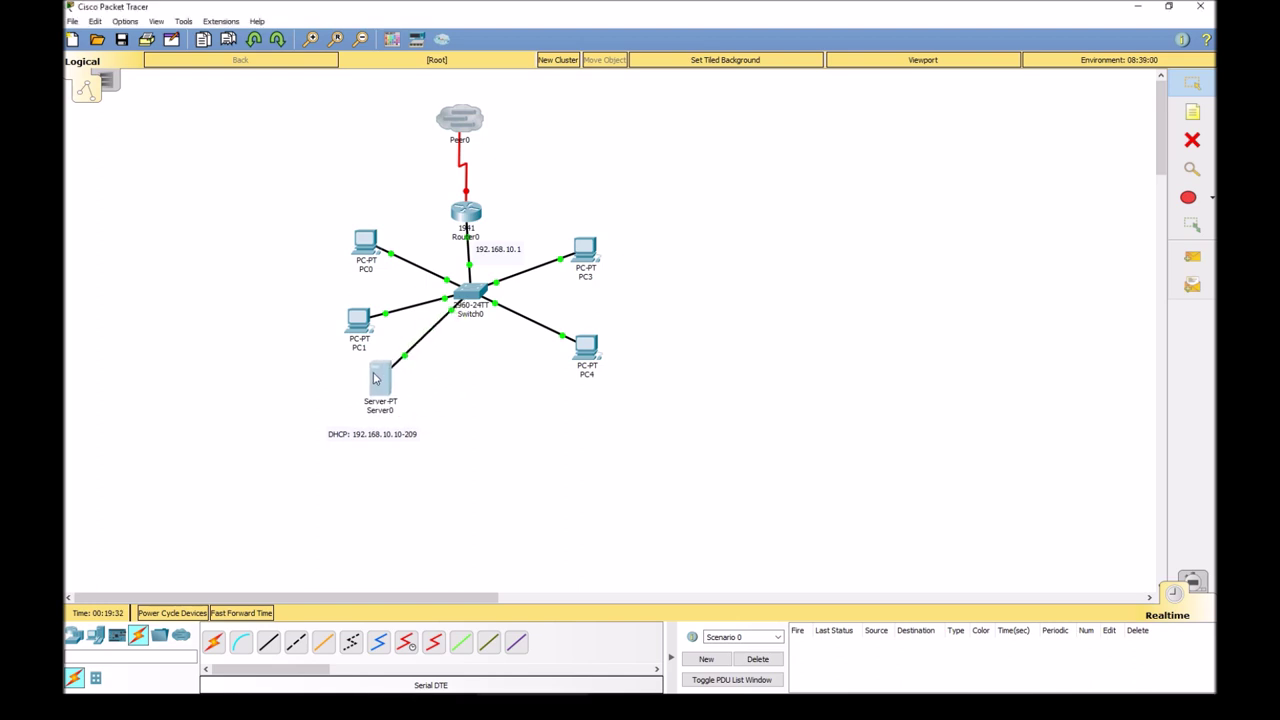
pyautogui.click(378, 384)
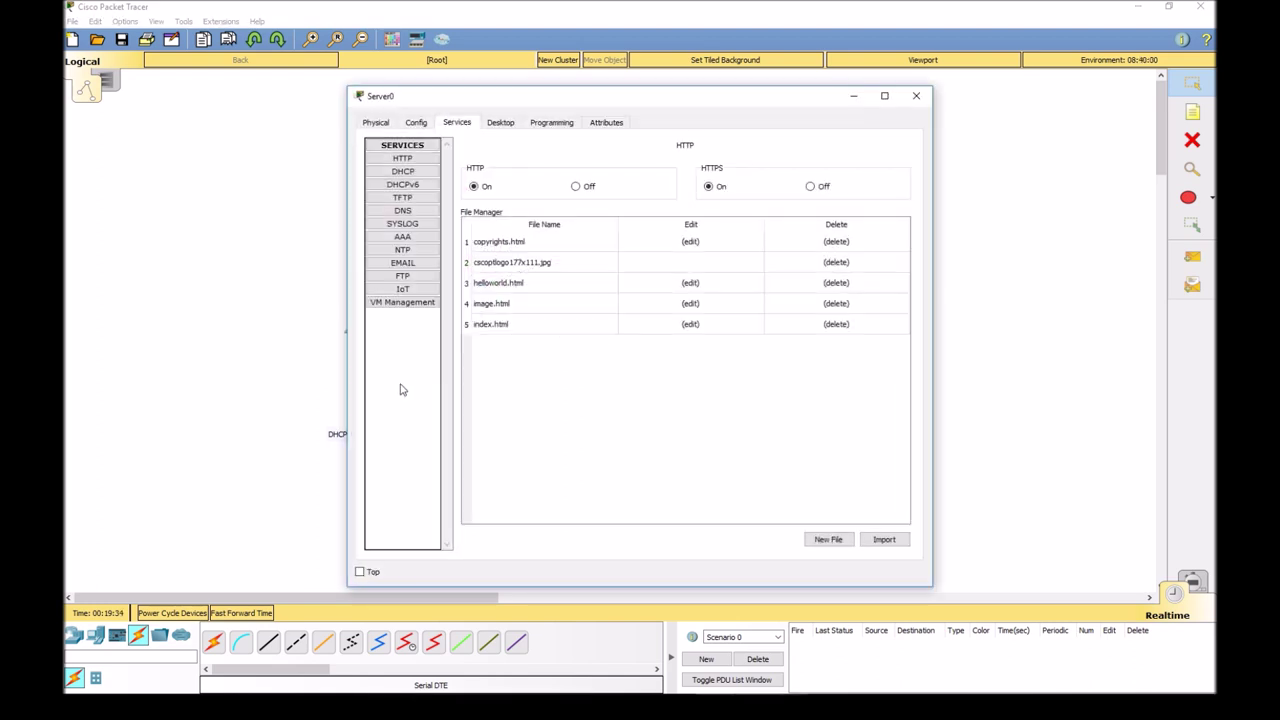
pyautogui.click(404, 172)
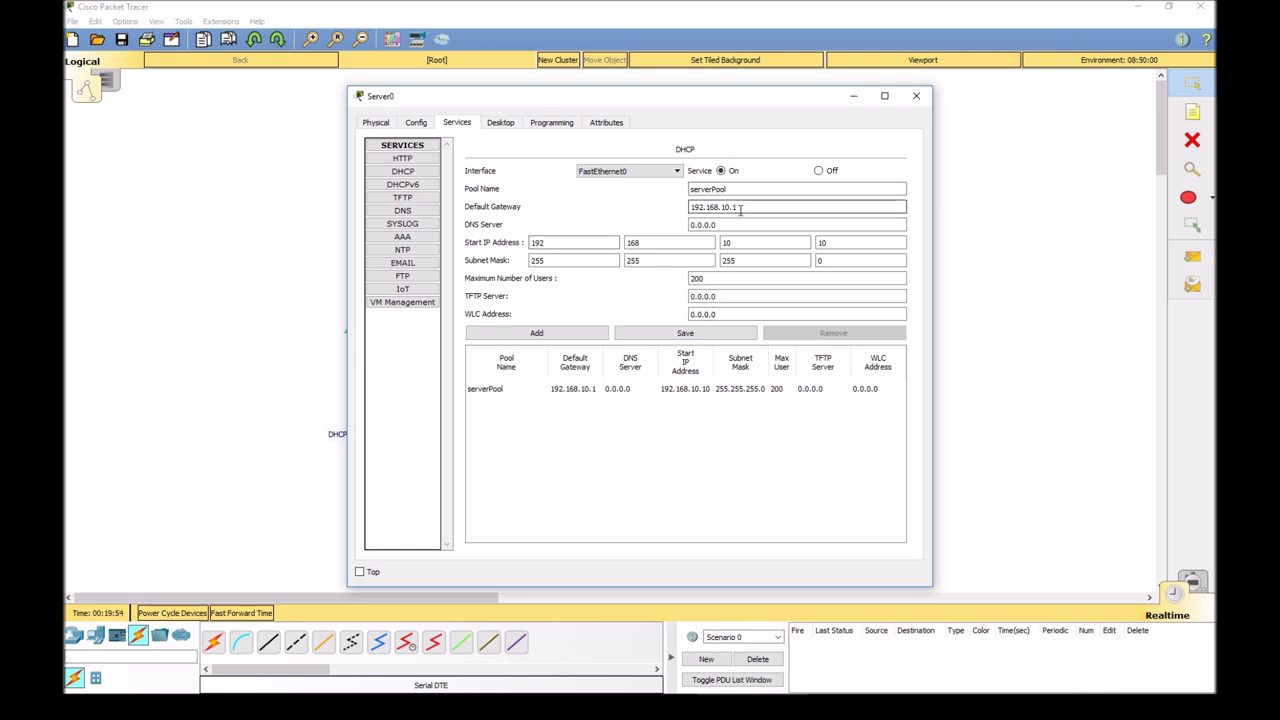
pyautogui.moveTo(758, 206); pyautogui.dragTo(656, 204)
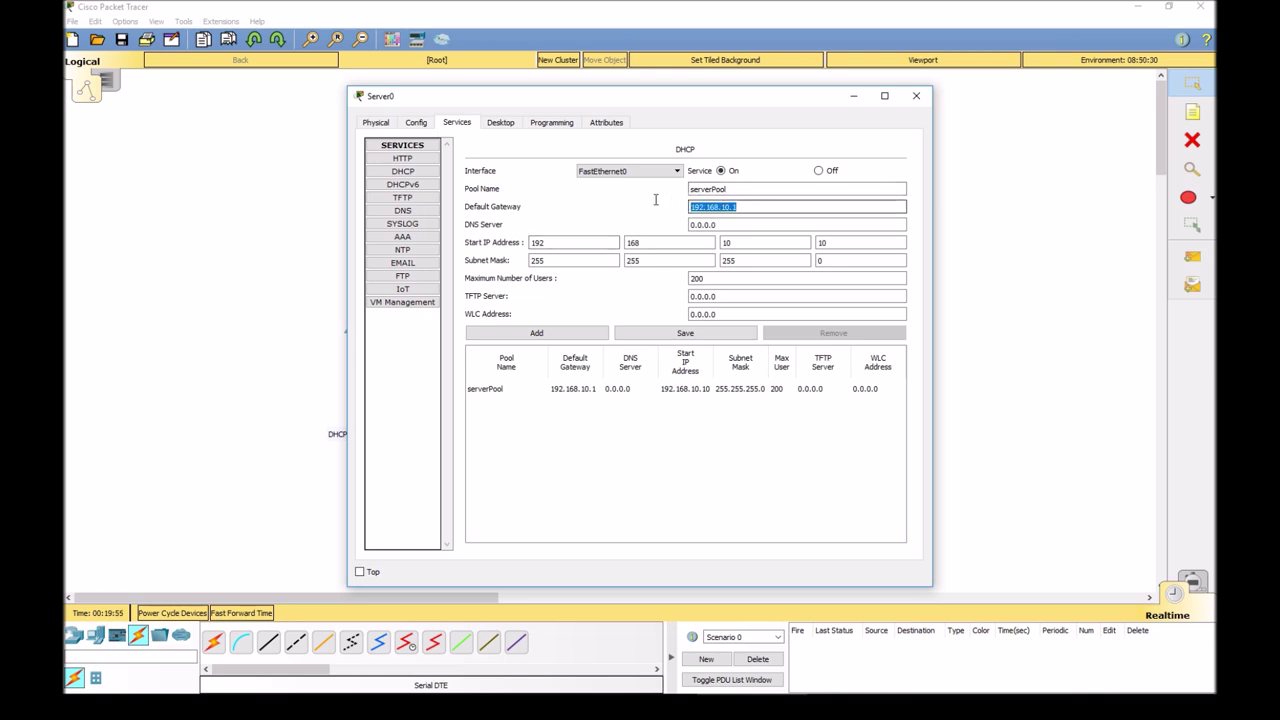
pyautogui.doubleClick(531, 244)
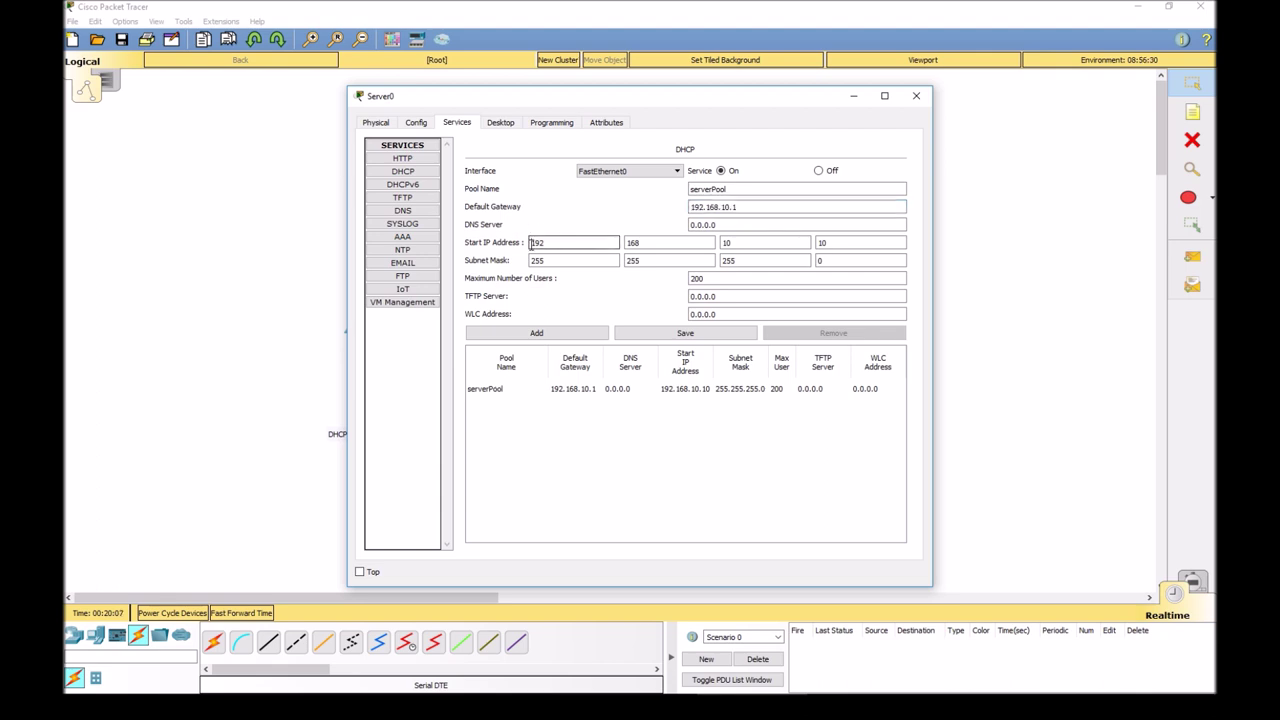
pyautogui.click(650, 246)
pyautogui.doubleClick(738, 246)
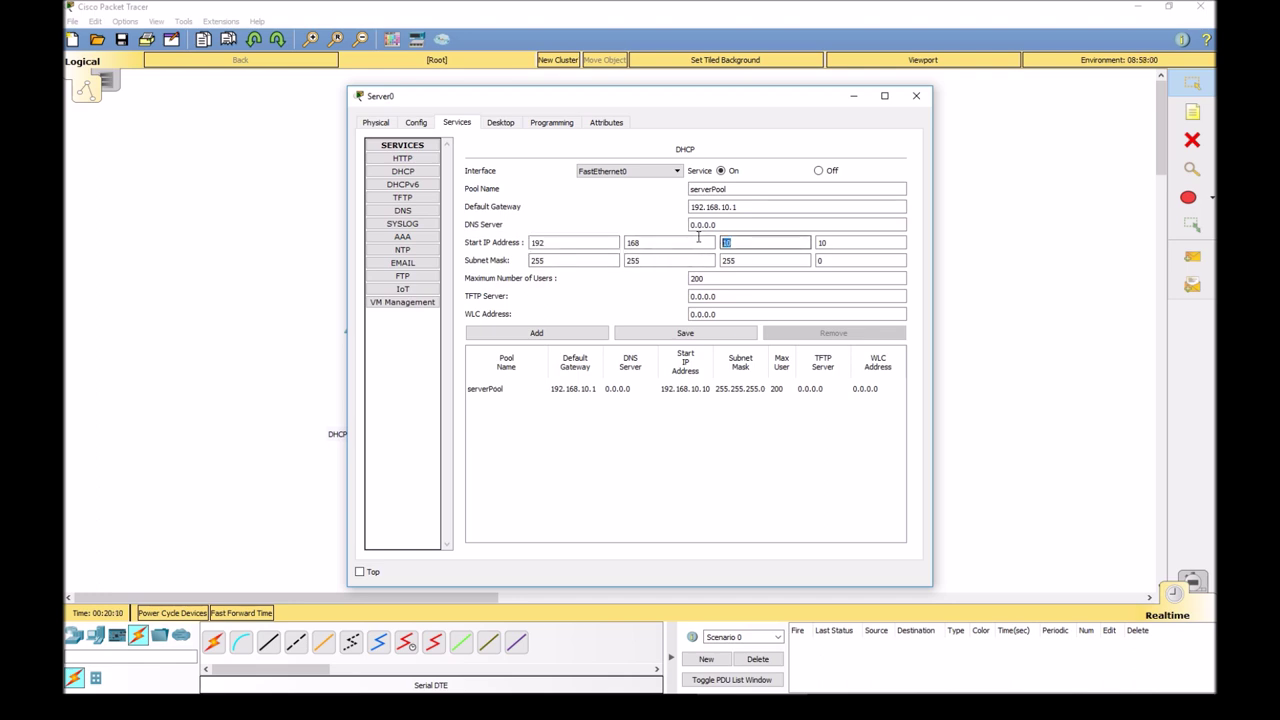
pyautogui.moveTo(711, 189); pyautogui.dragTo(733, 204)
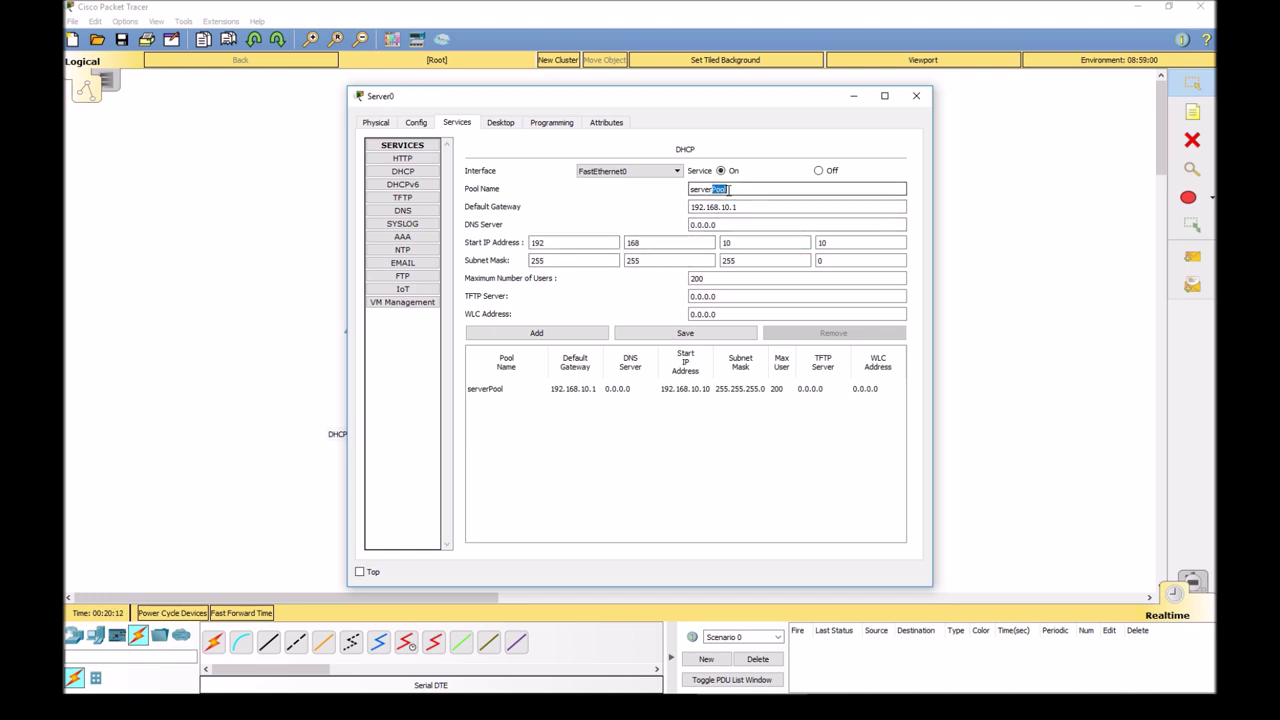
pyautogui.doubleClick(740, 244)
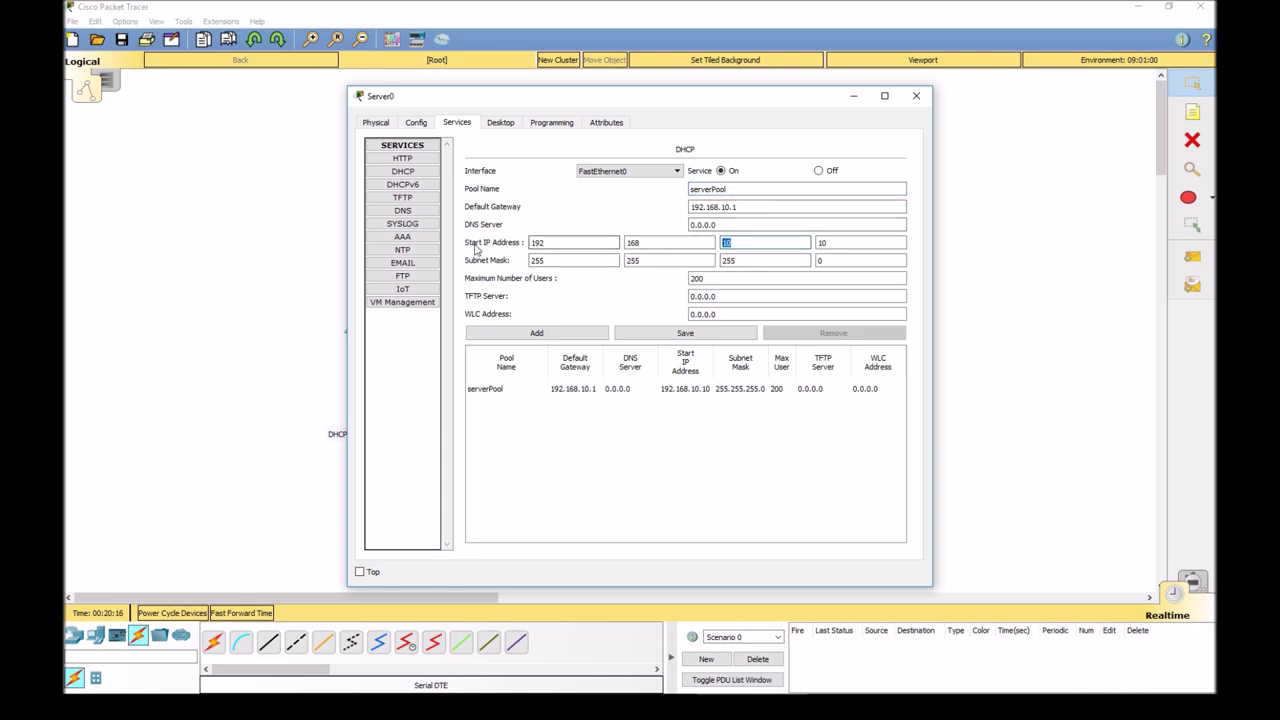
# Step: Review the DHCP pool's start IP address, maximum number of users and subnet mask, and close the Server0 window
pyautogui.click(545, 243)
pyautogui.click(665, 243)
pyautogui.click(779, 243)
pyautogui.doubleClick(819, 243)
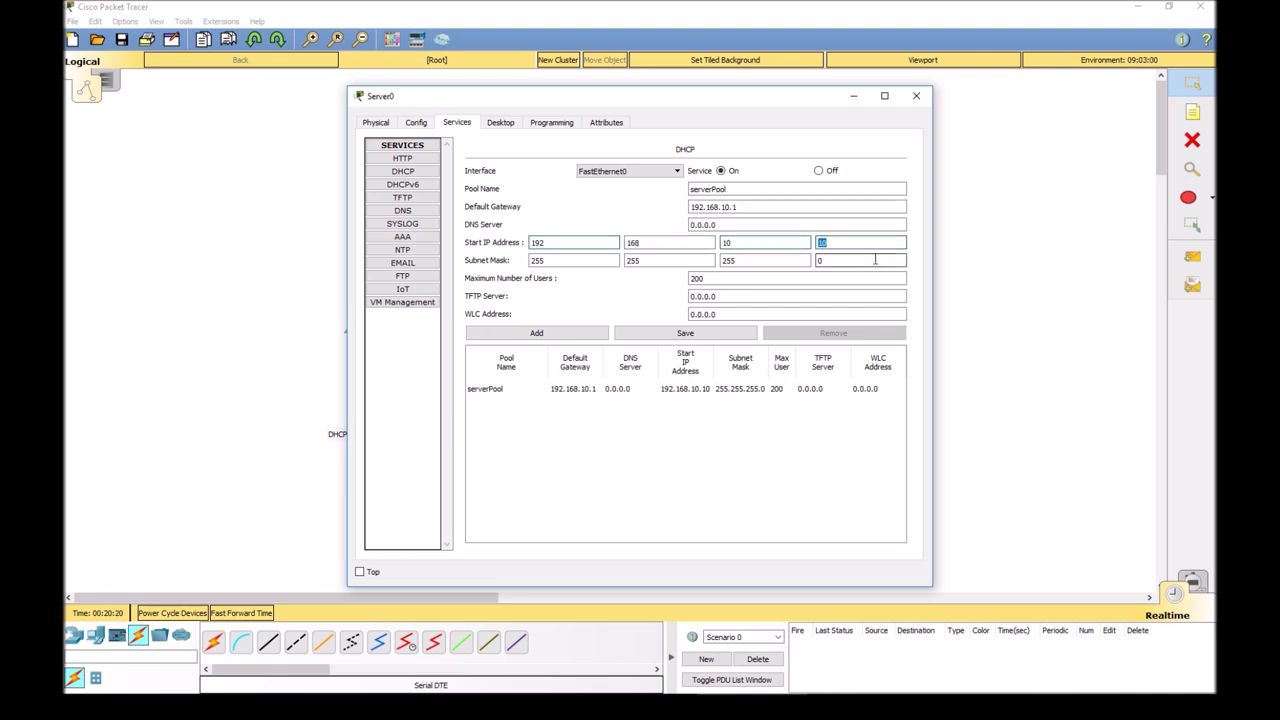
pyautogui.click(705, 279)
pyautogui.doubleClick(698, 278)
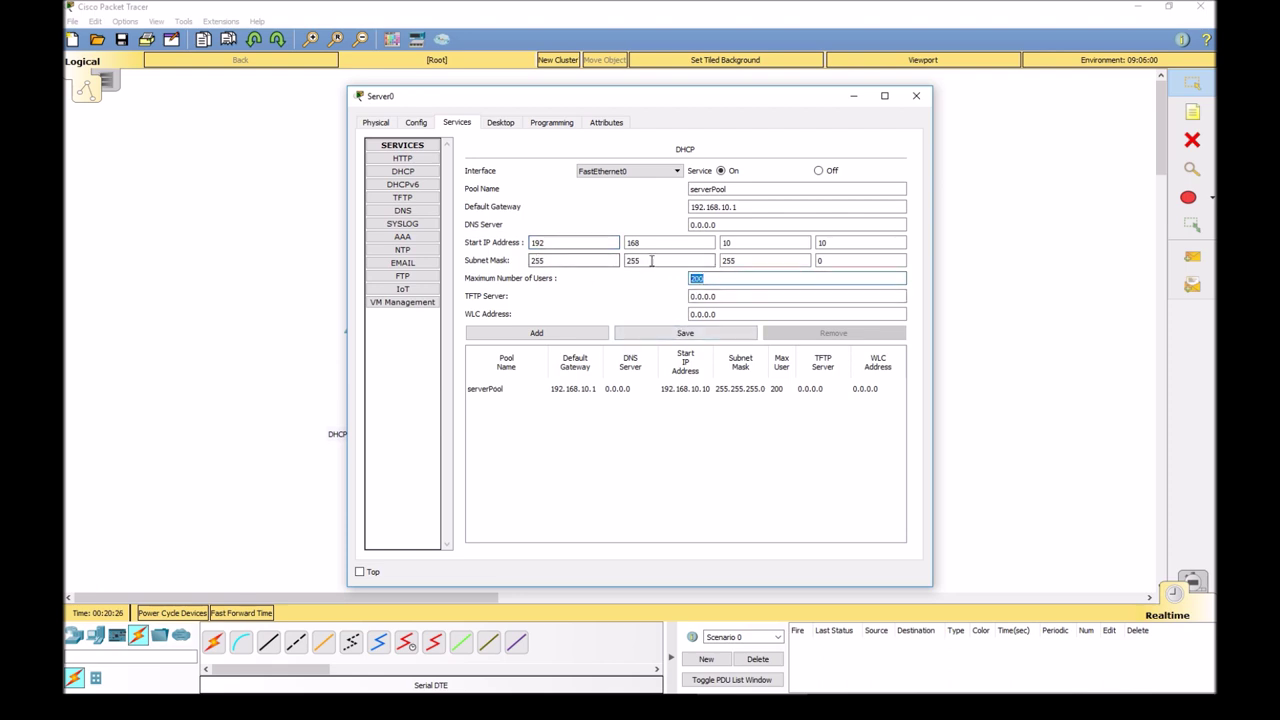
pyautogui.doubleClick(561, 244)
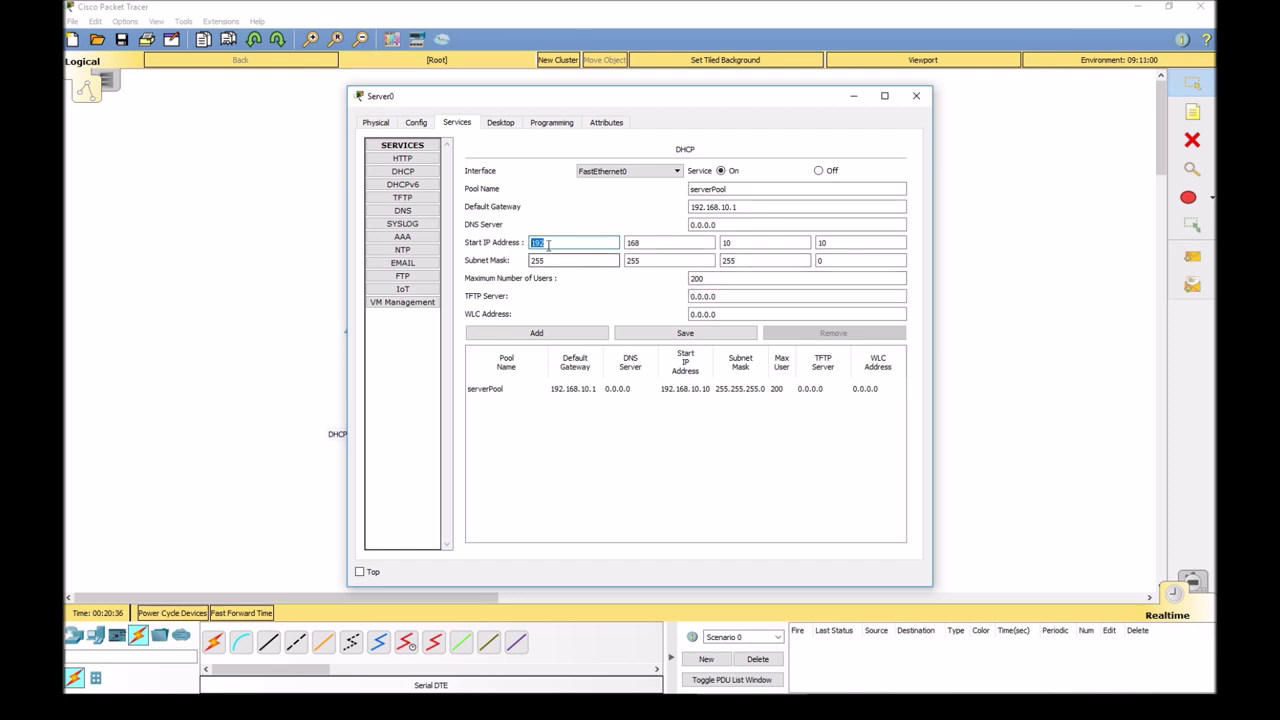
pyautogui.click(692, 280)
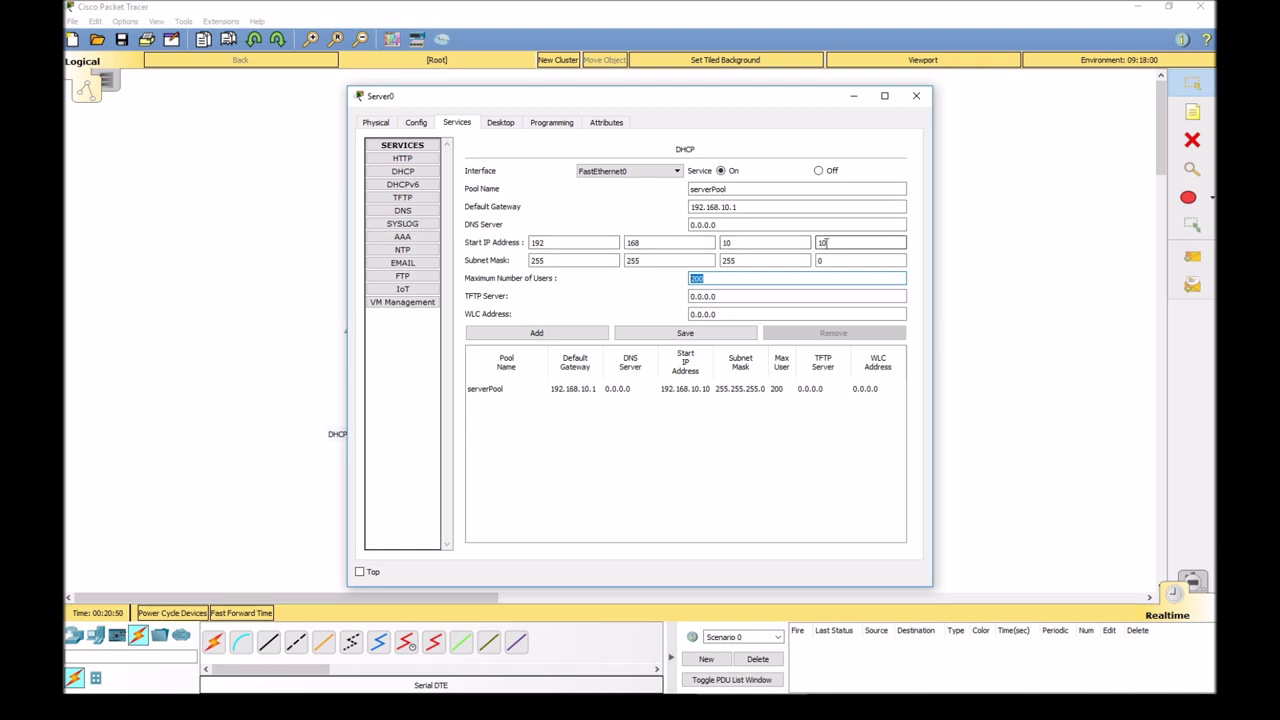
pyautogui.click(706, 280)
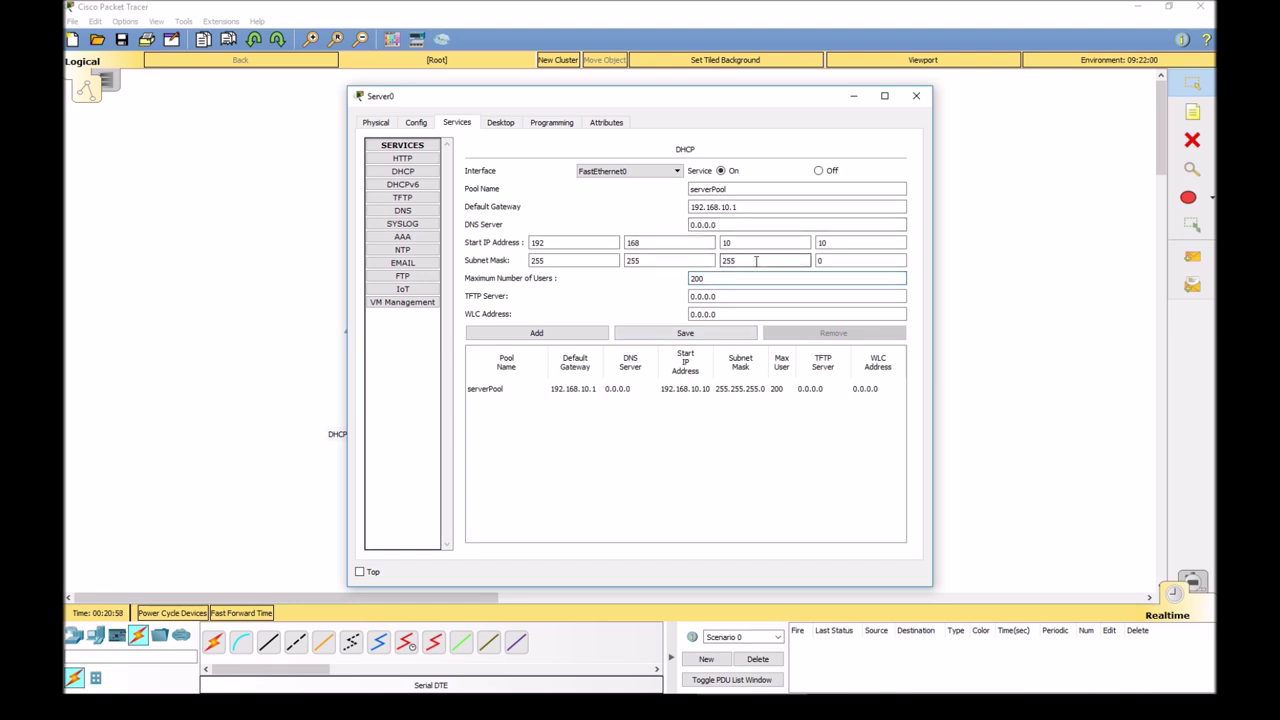
pyautogui.doubleClick(536, 260)
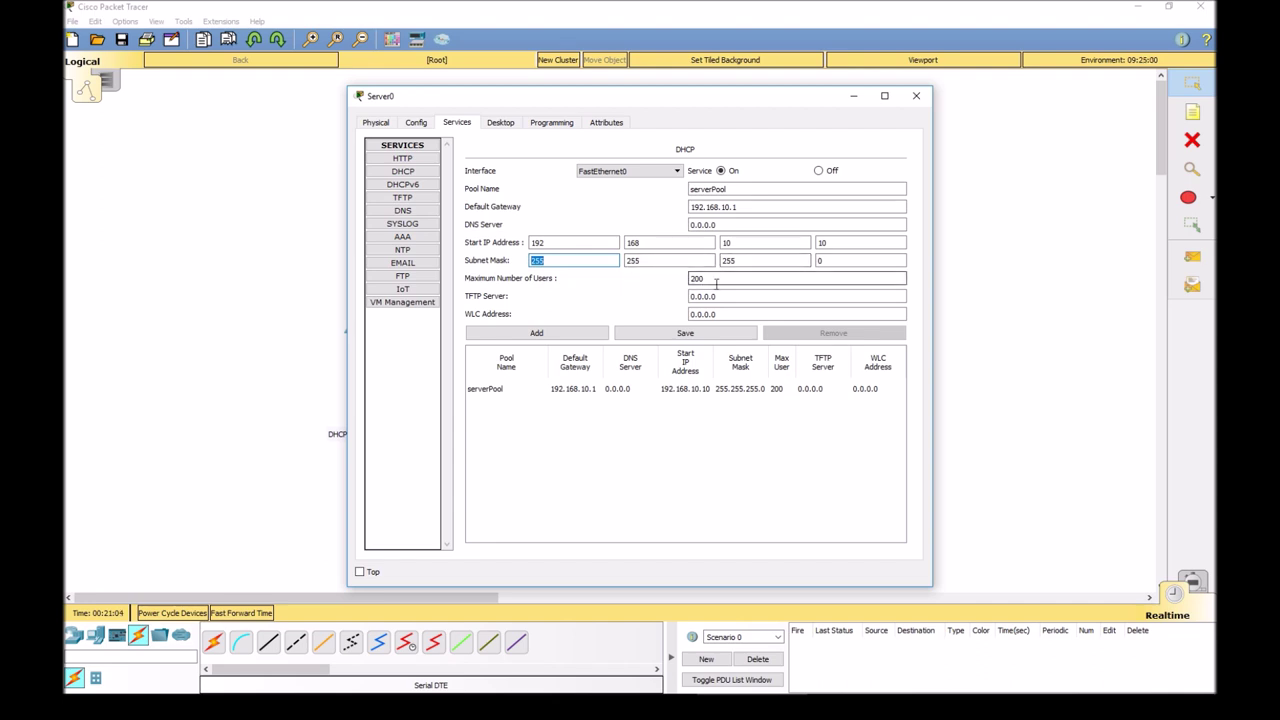
pyautogui.click(912, 98)
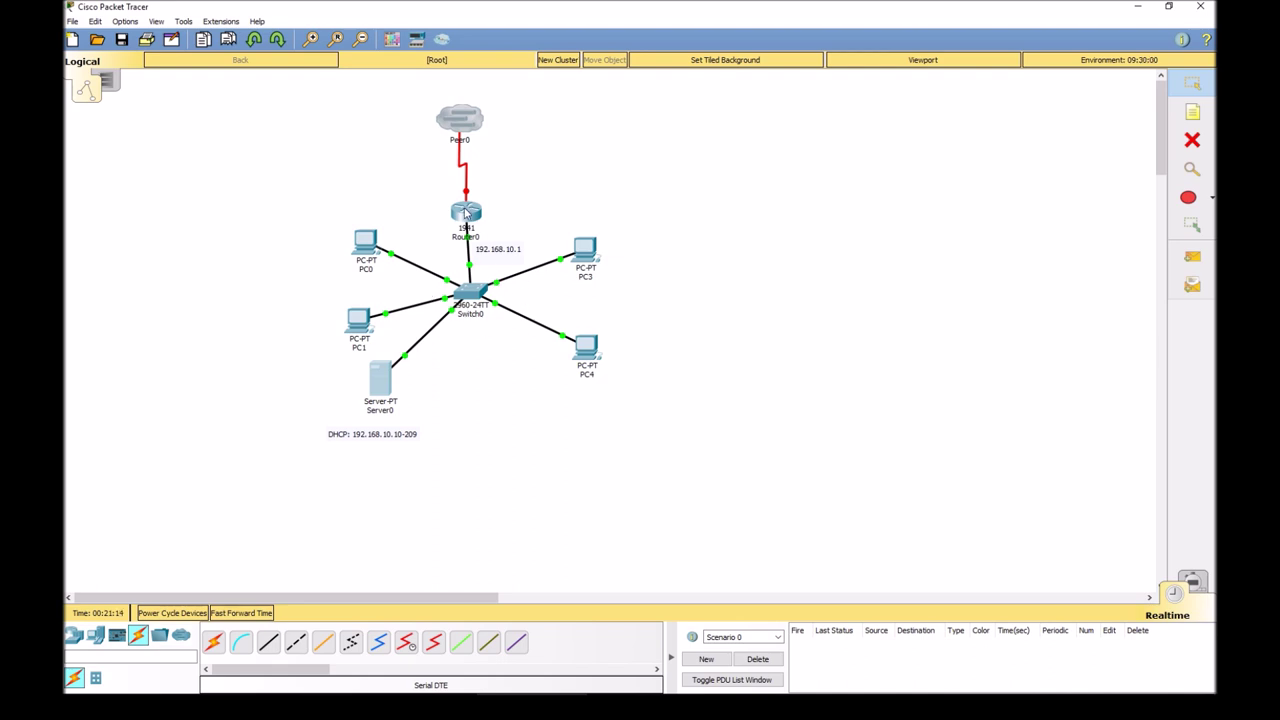
# Step: Reposition the Peer0 cloud slightly closer to Router0, roughly centred above it
pyautogui.moveTo(465, 216)
pyautogui.moveTo(461, 116)
pyautogui.mouseDown()
pyautogui.moveTo(524, 106)
pyautogui.moveTo(446, 136)
pyautogui.moveTo(463, 146)
pyautogui.moveTo(471, 135)
pyautogui.mouseUp()
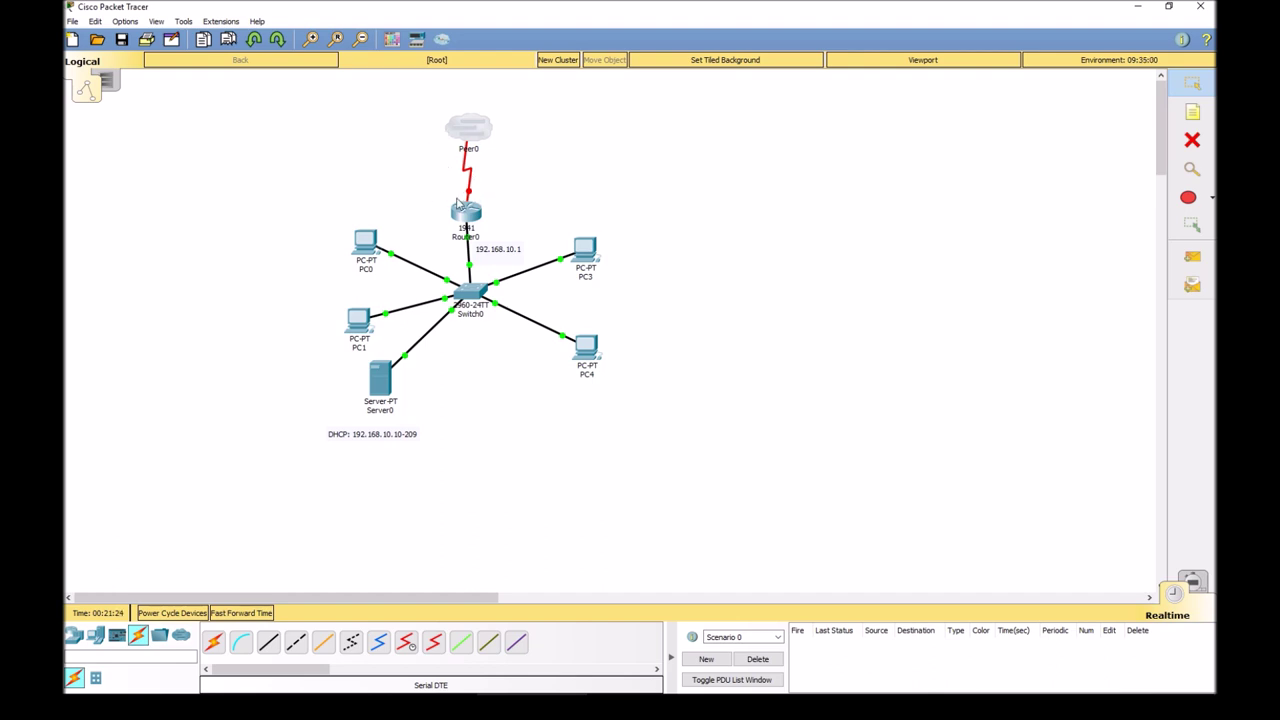
pyautogui.moveTo(471, 140); pyautogui.dragTo(464, 144)
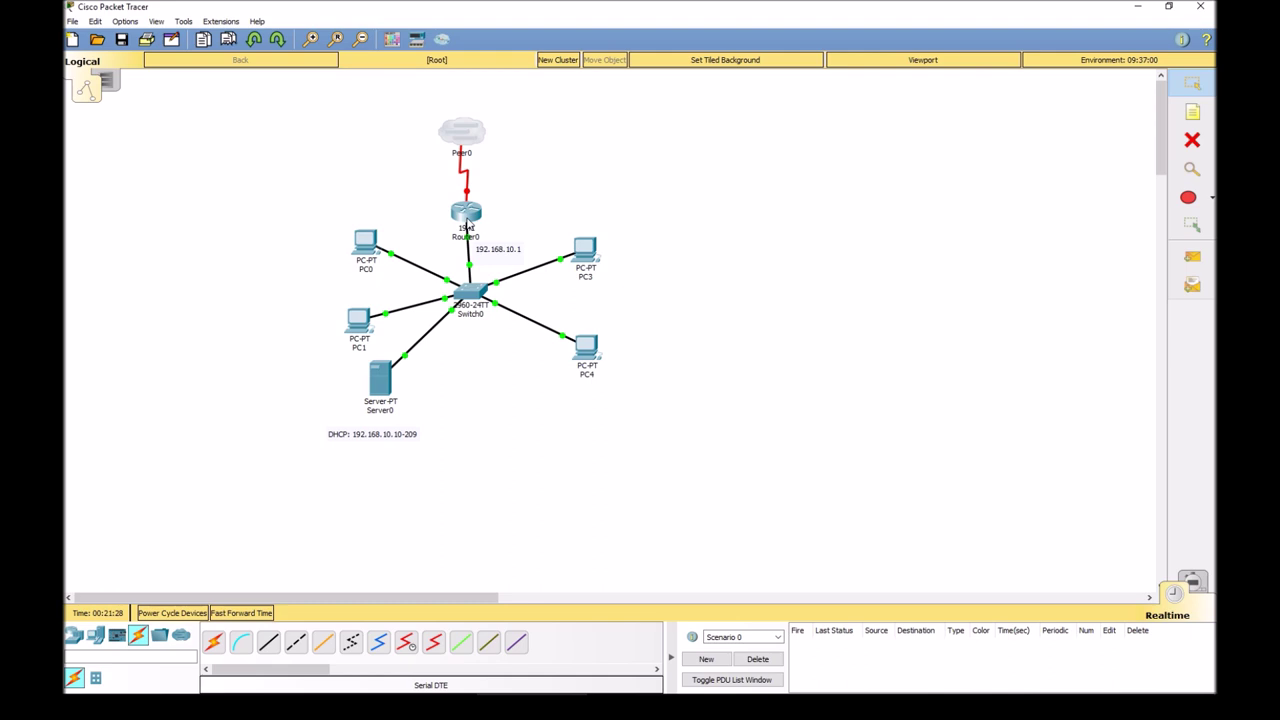
# Step: Check the IP address of Router0's GigabitEthernet0/0 interface and close the router's window
pyautogui.click(466, 214)
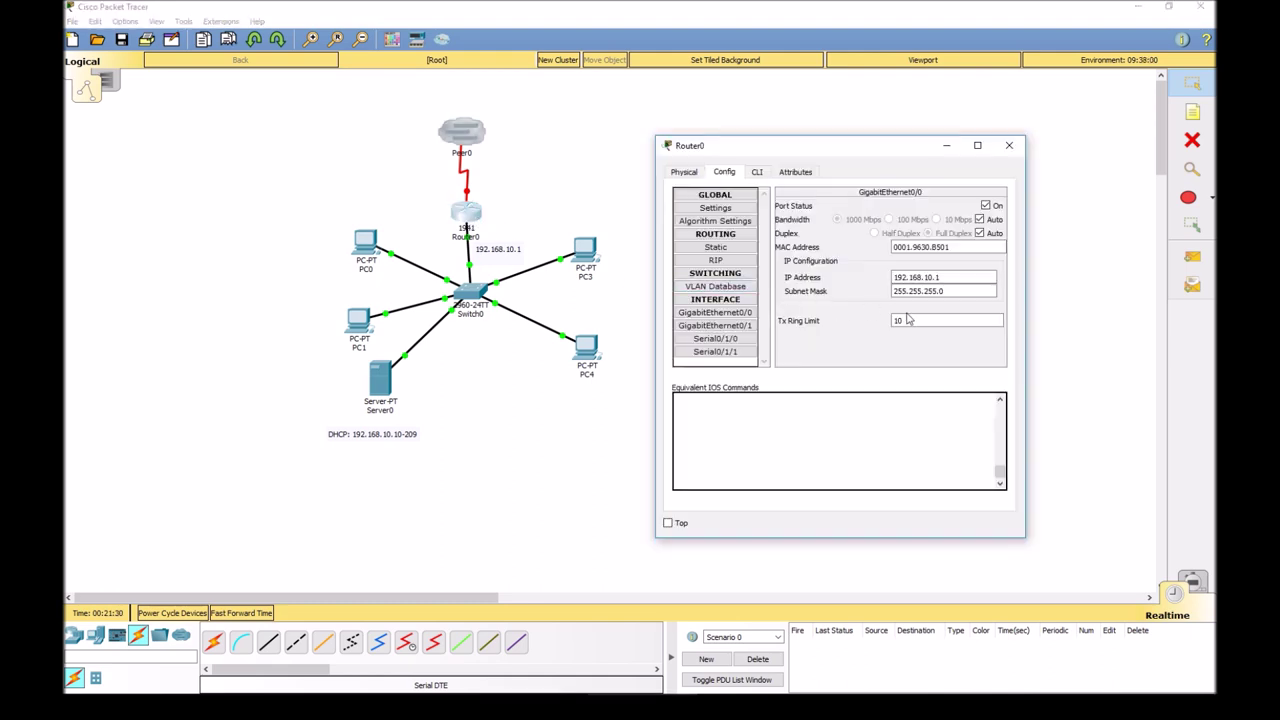
pyautogui.doubleClick(948, 278)
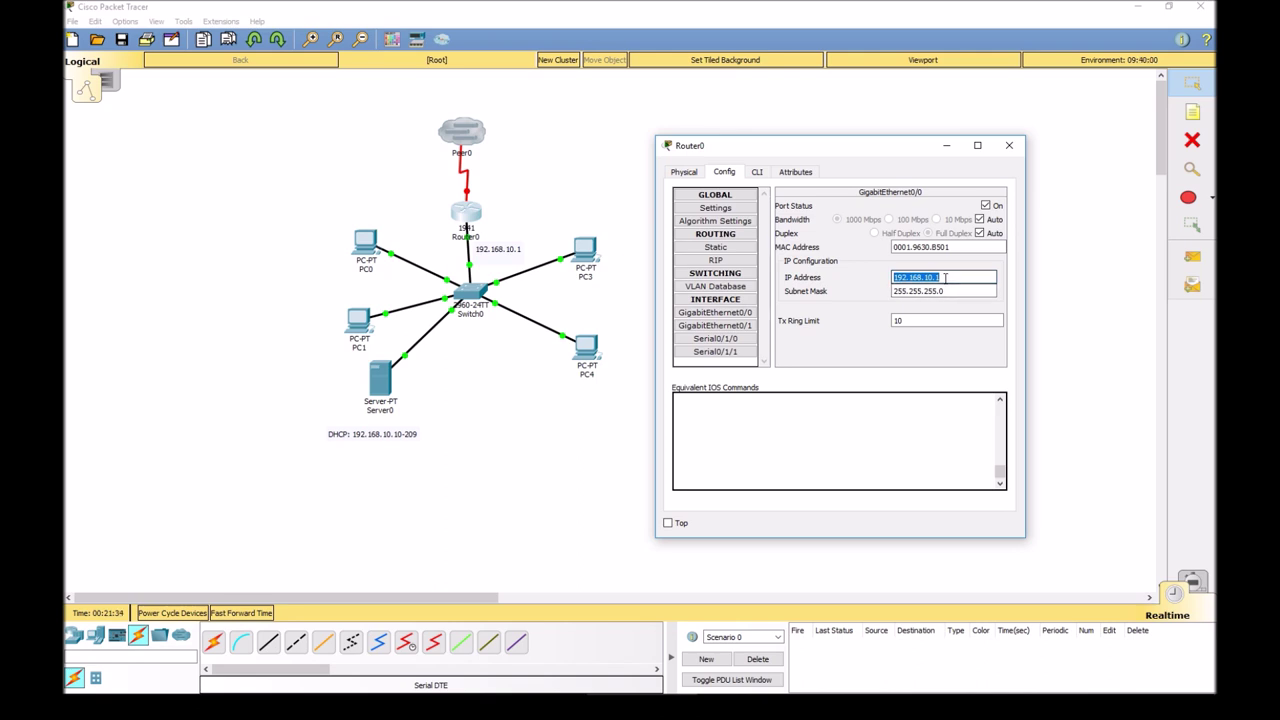
pyautogui.click(945, 278)
pyautogui.moveTo(945, 278); pyautogui.dragTo(890, 280)
pyautogui.click(936, 279)
pyautogui.moveTo(946, 279); pyautogui.dragTo(888, 279)
pyautogui.click(939, 278)
pyautogui.click(1009, 145)
# Step: Inspect the FastEthernet0 IP configuration of PC0 and PC1, closing each device window after checking
pyautogui.click(370, 243)
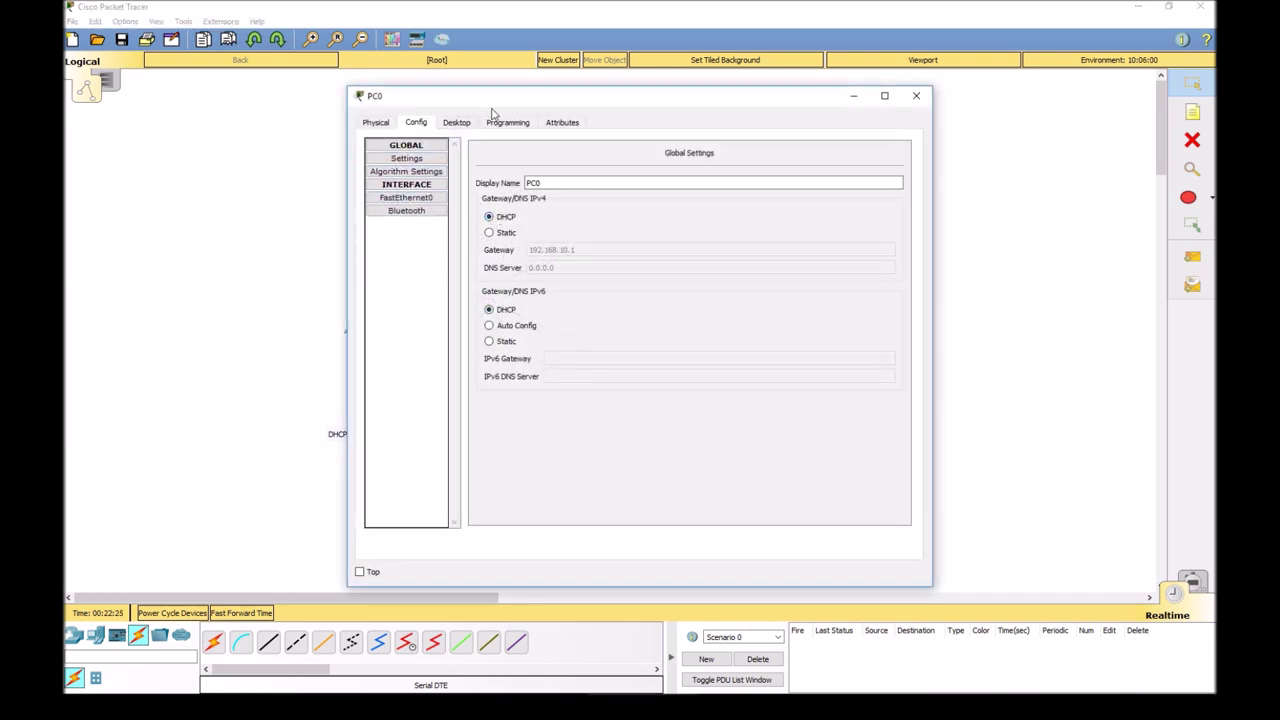
pyautogui.moveTo(494, 98); pyautogui.dragTo(626, 103)
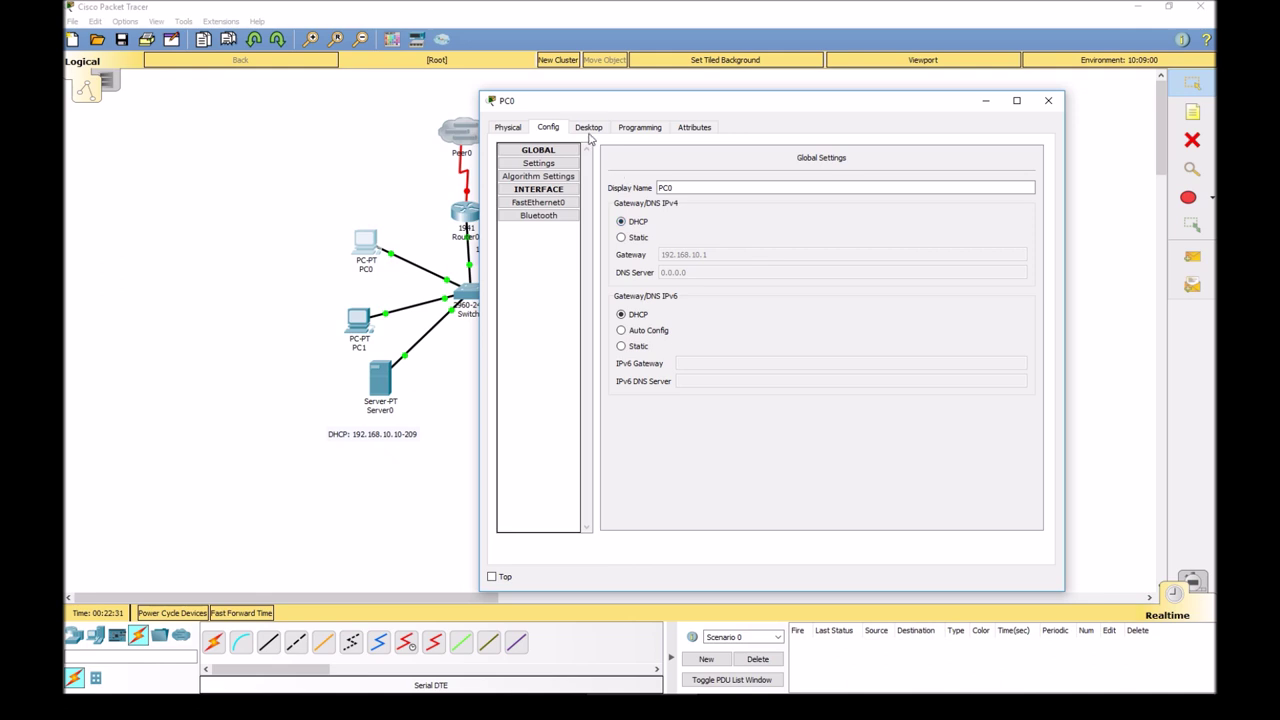
pyautogui.click(546, 203)
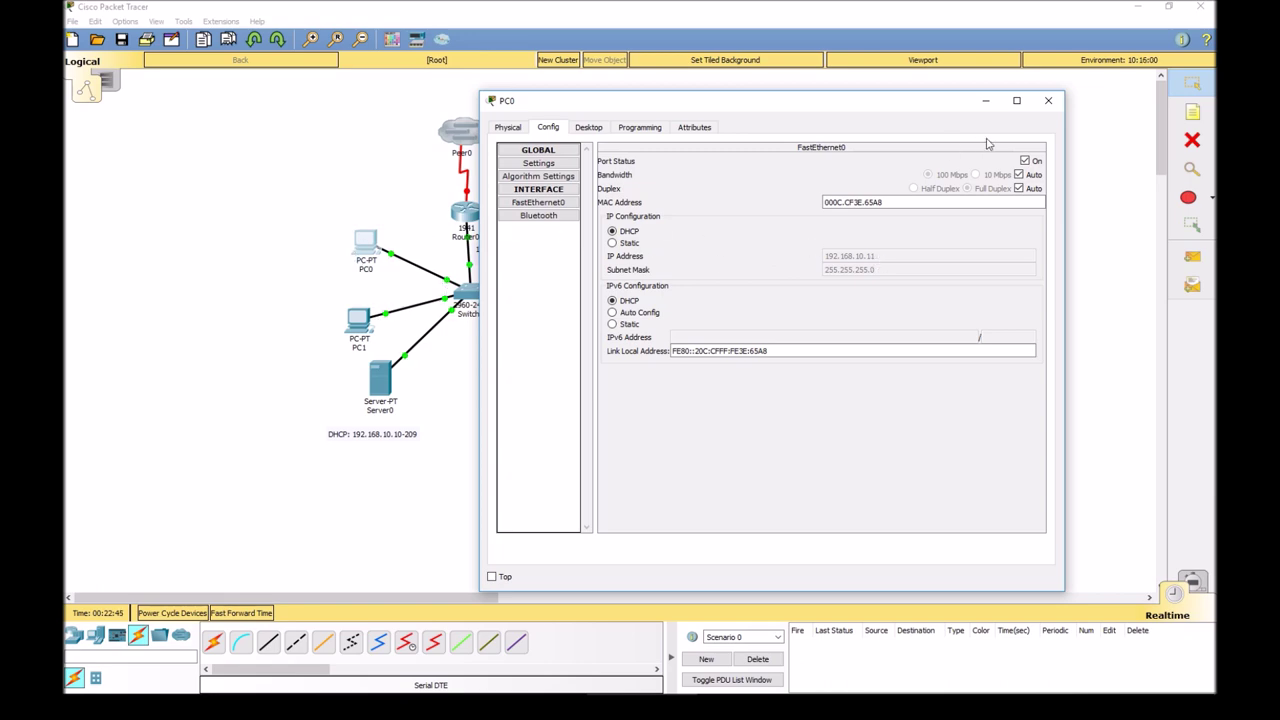
pyautogui.click(1048, 100)
pyautogui.click(364, 322)
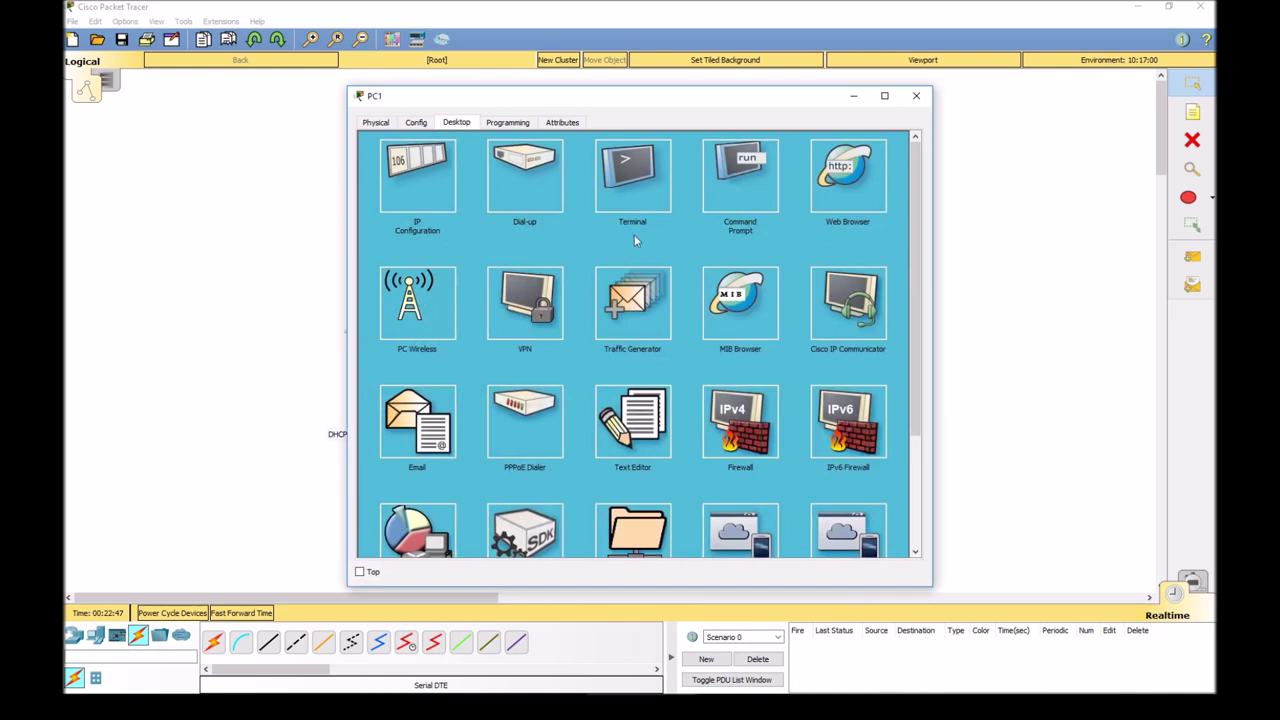
pyautogui.click(417, 124)
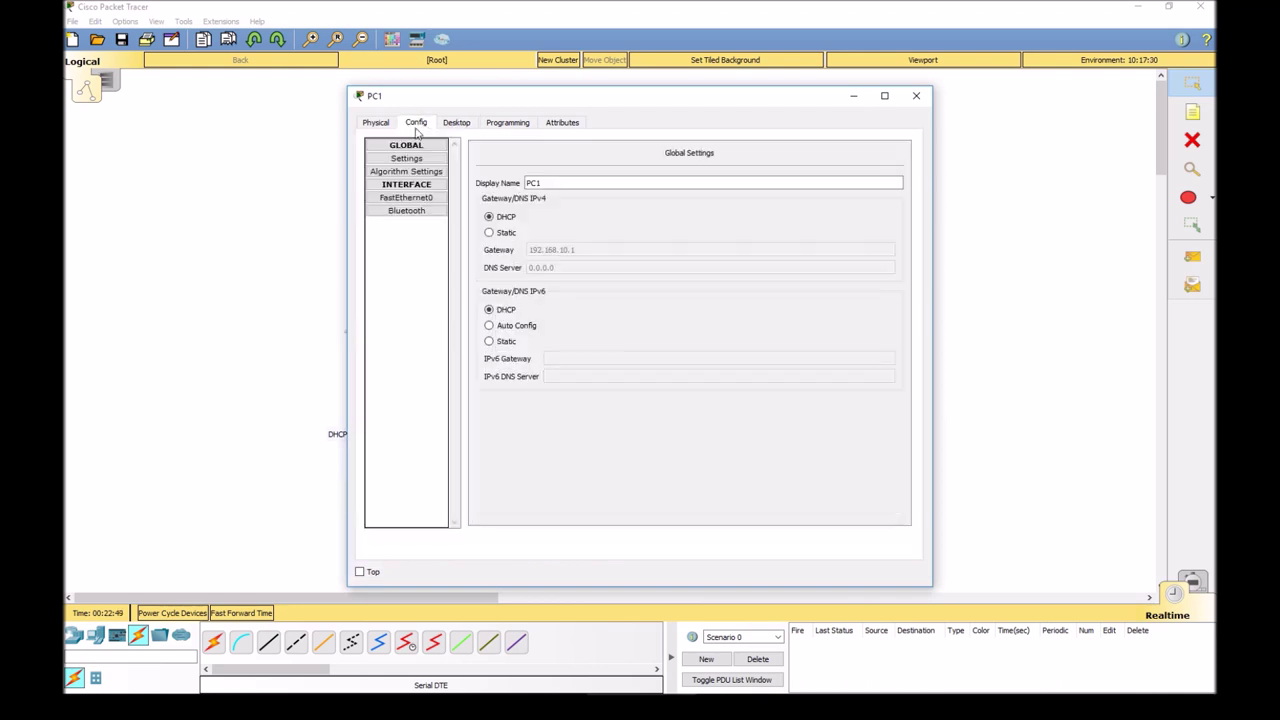
pyautogui.click(406, 197)
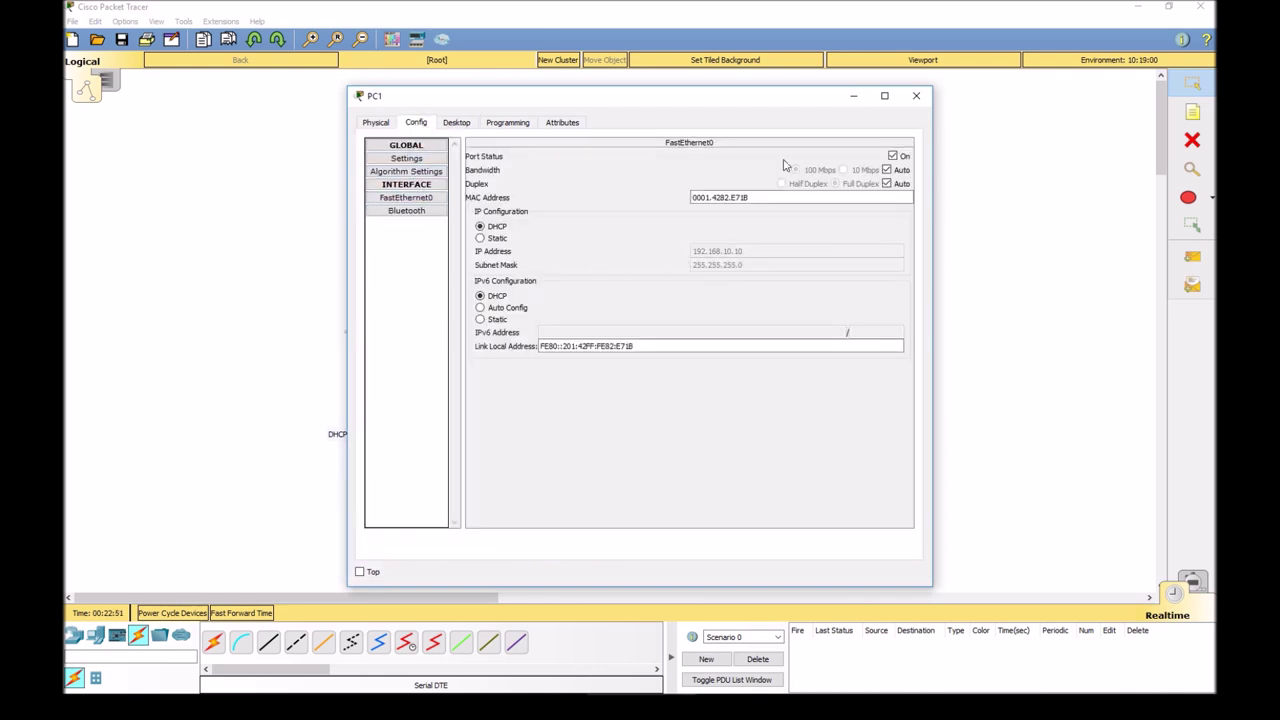
pyautogui.click(916, 95)
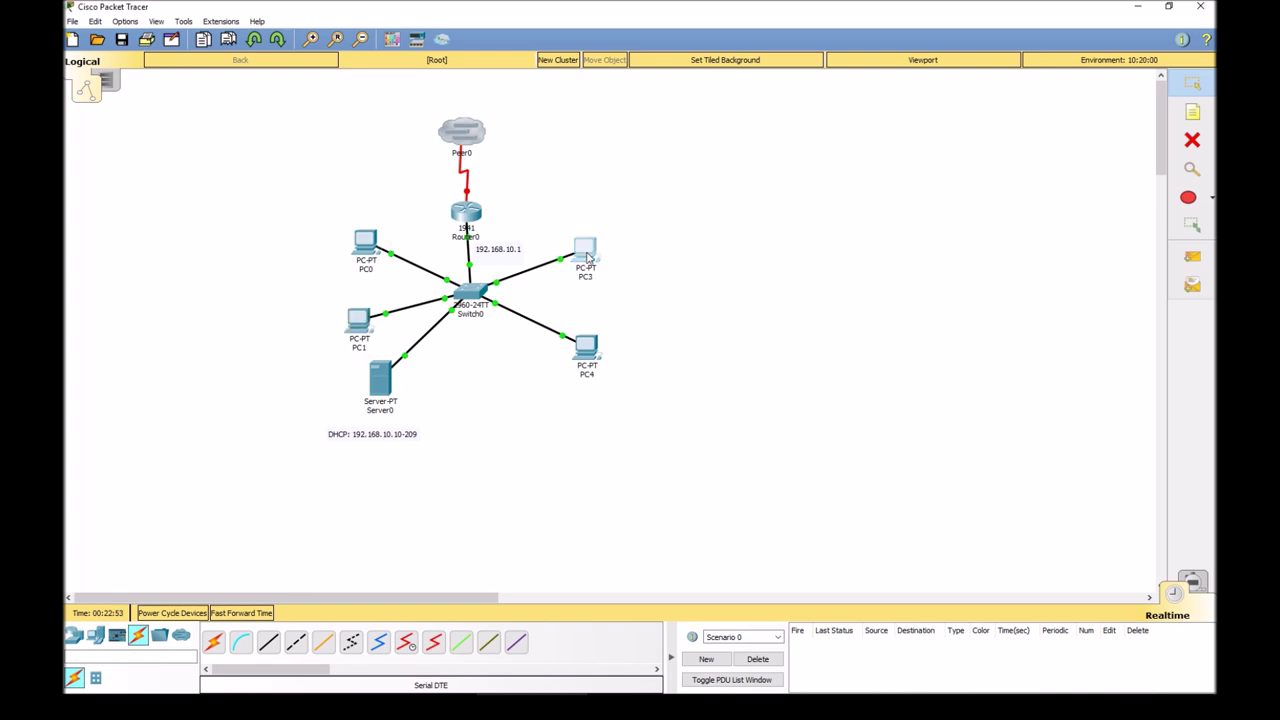
# Step: Inspect the FastEthernet0 IP configuration of PC3 and PC4, closing each device window after checking
pyautogui.click(586, 250)
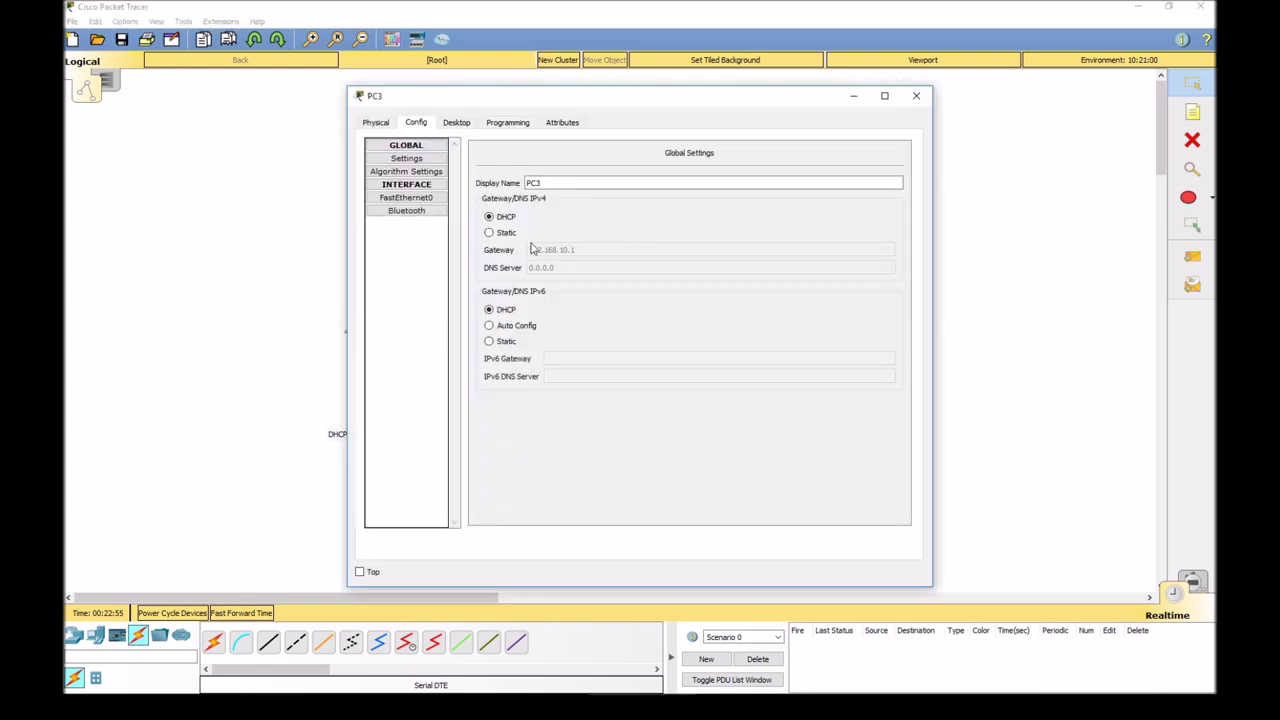
pyautogui.click(406, 197)
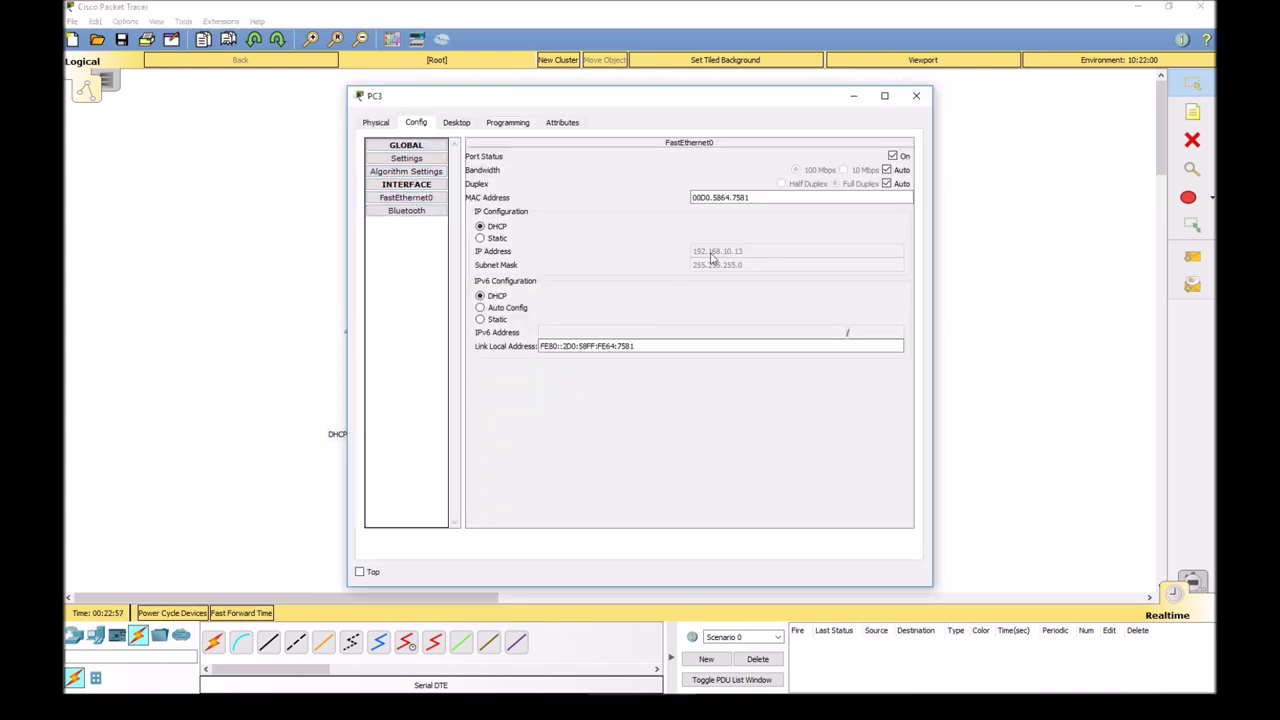
pyautogui.click(916, 95)
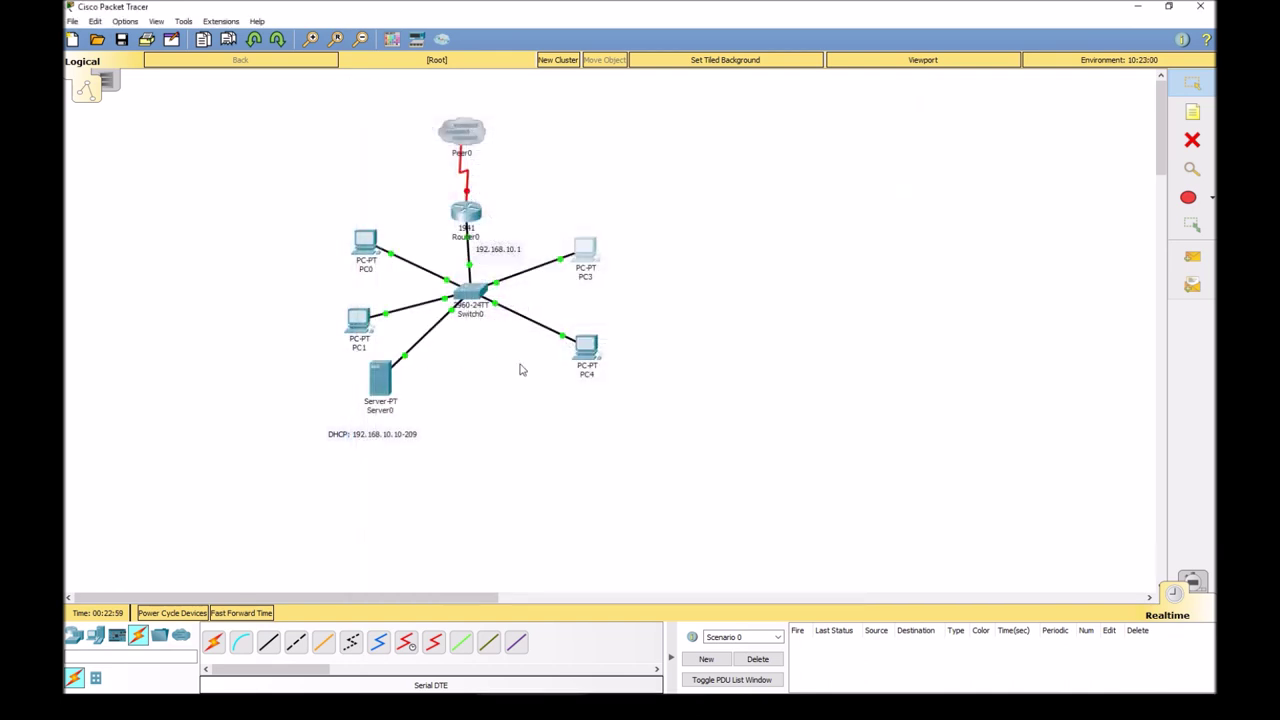
pyautogui.click(574, 352)
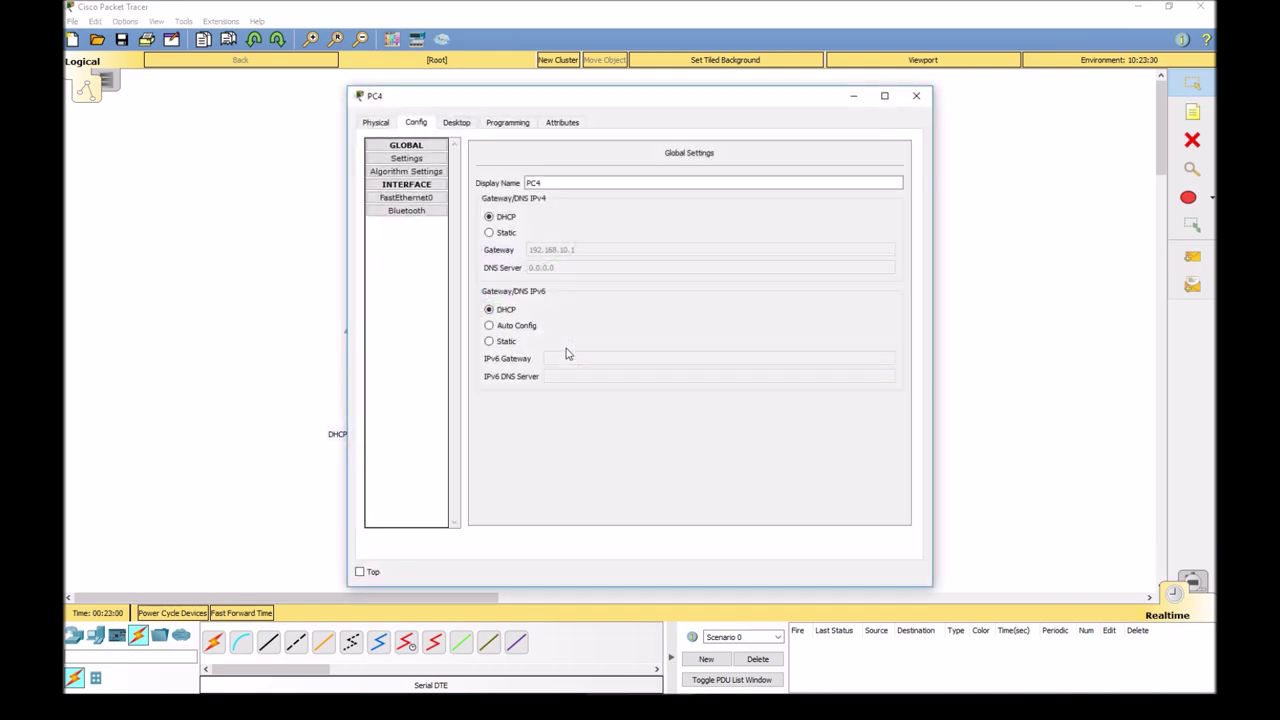
pyautogui.click(410, 199)
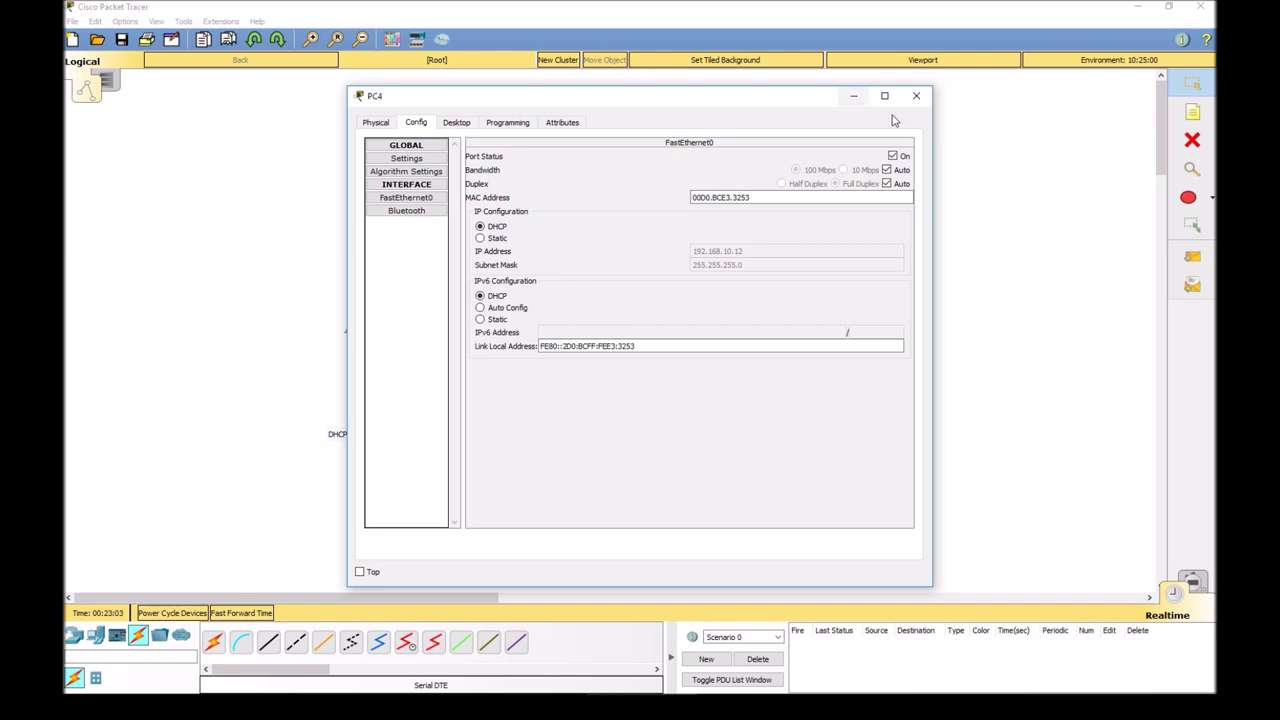
pyautogui.click(916, 95)
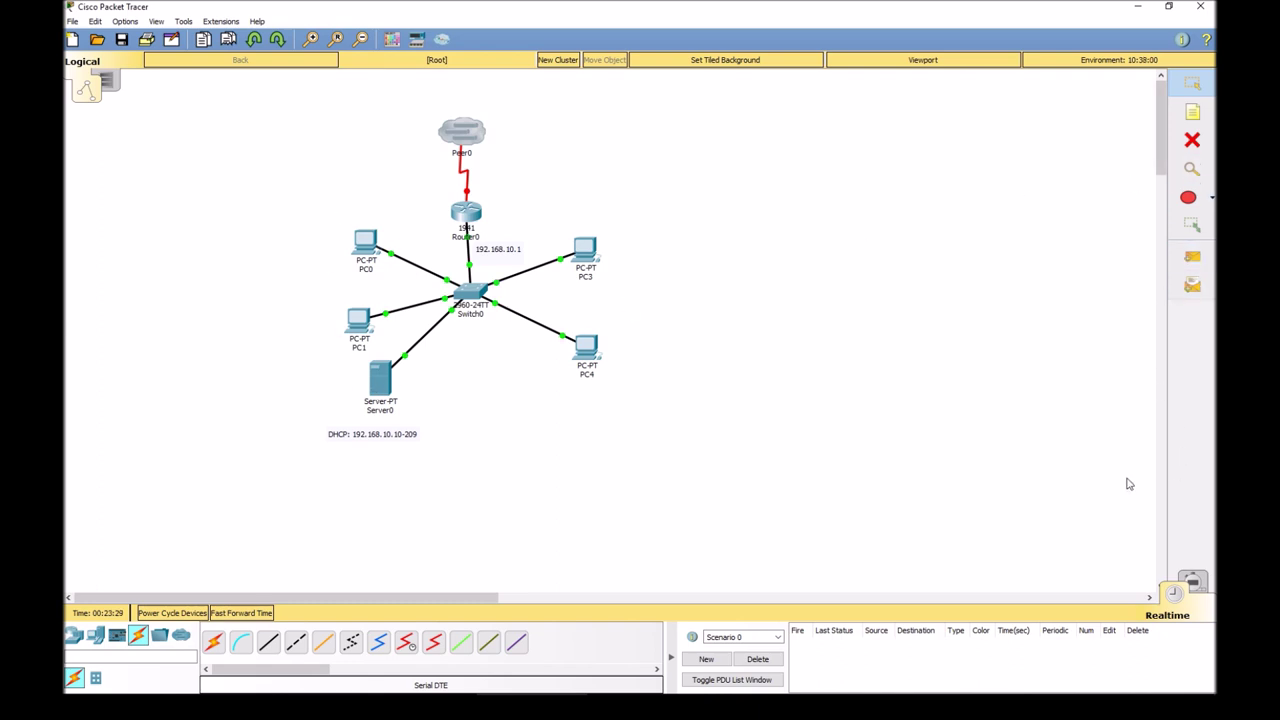
# Step: Send a simple PDU from PC1 to PC3 and another from PC4 to PC0 to test connectivity
pyautogui.click(1192, 258)
pyautogui.click(362, 320)
pyautogui.click(591, 258)
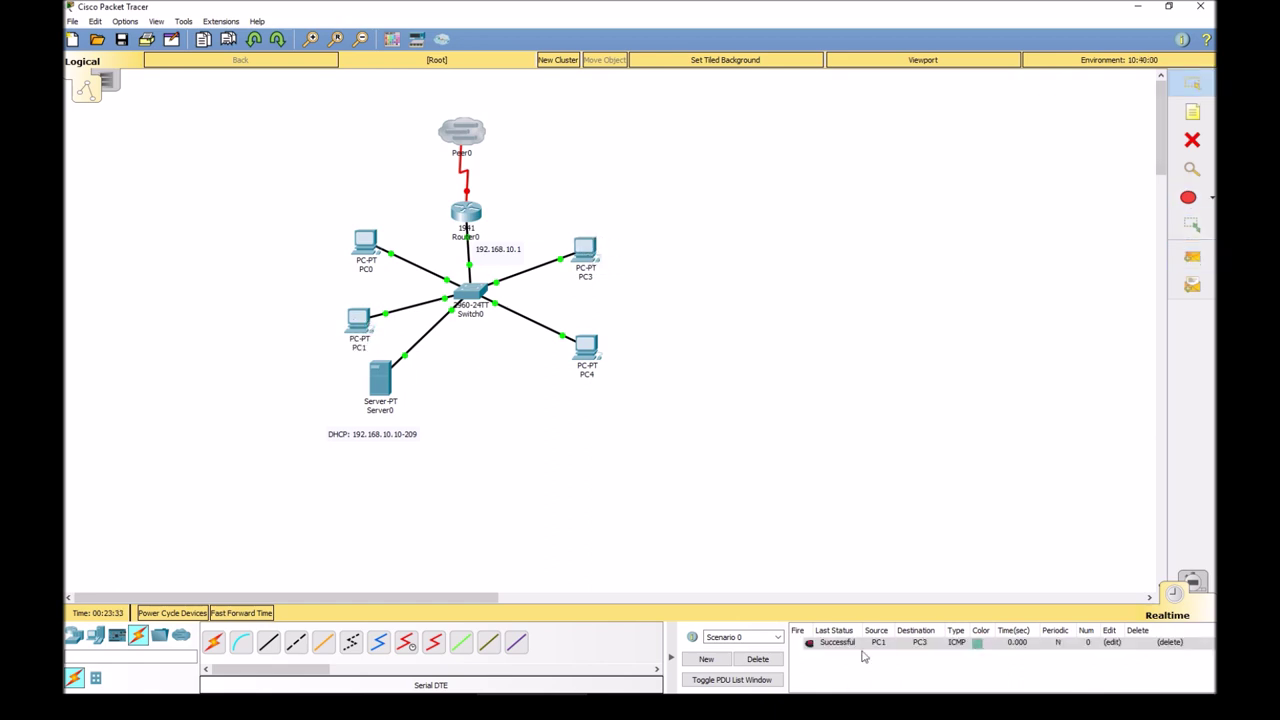
pyautogui.click(1192, 257)
pyautogui.click(587, 347)
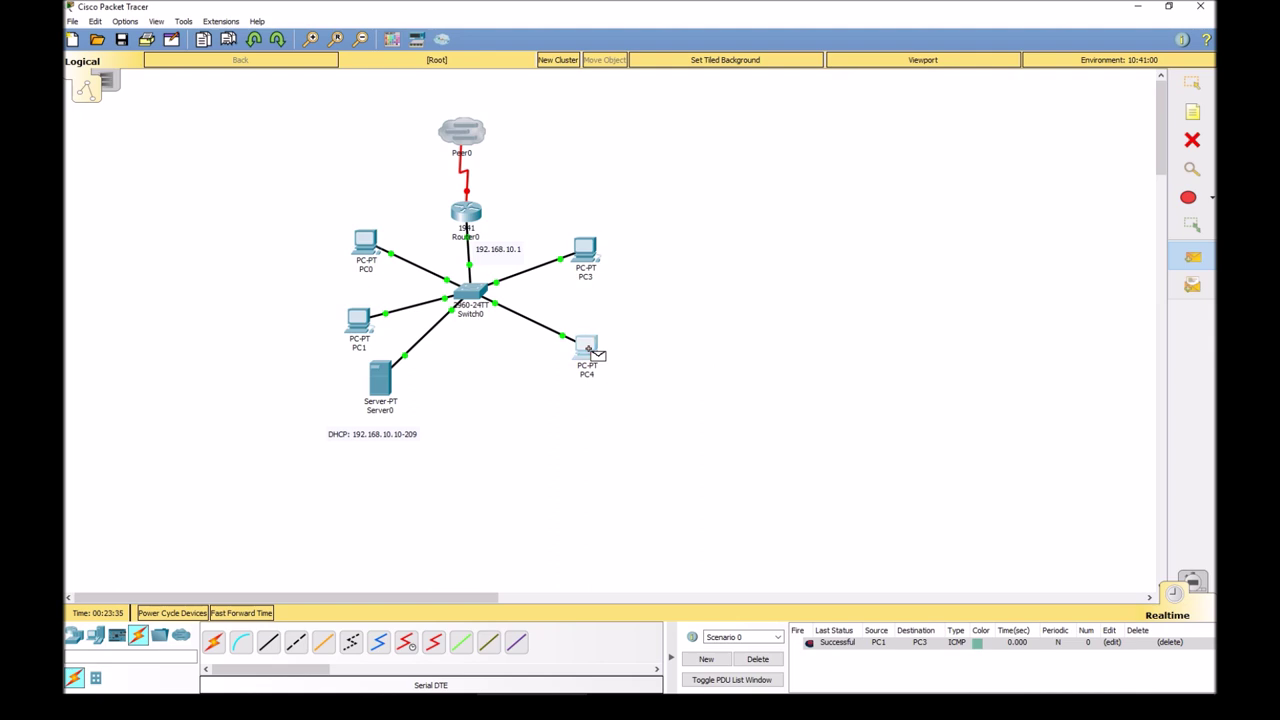
pyautogui.click(358, 248)
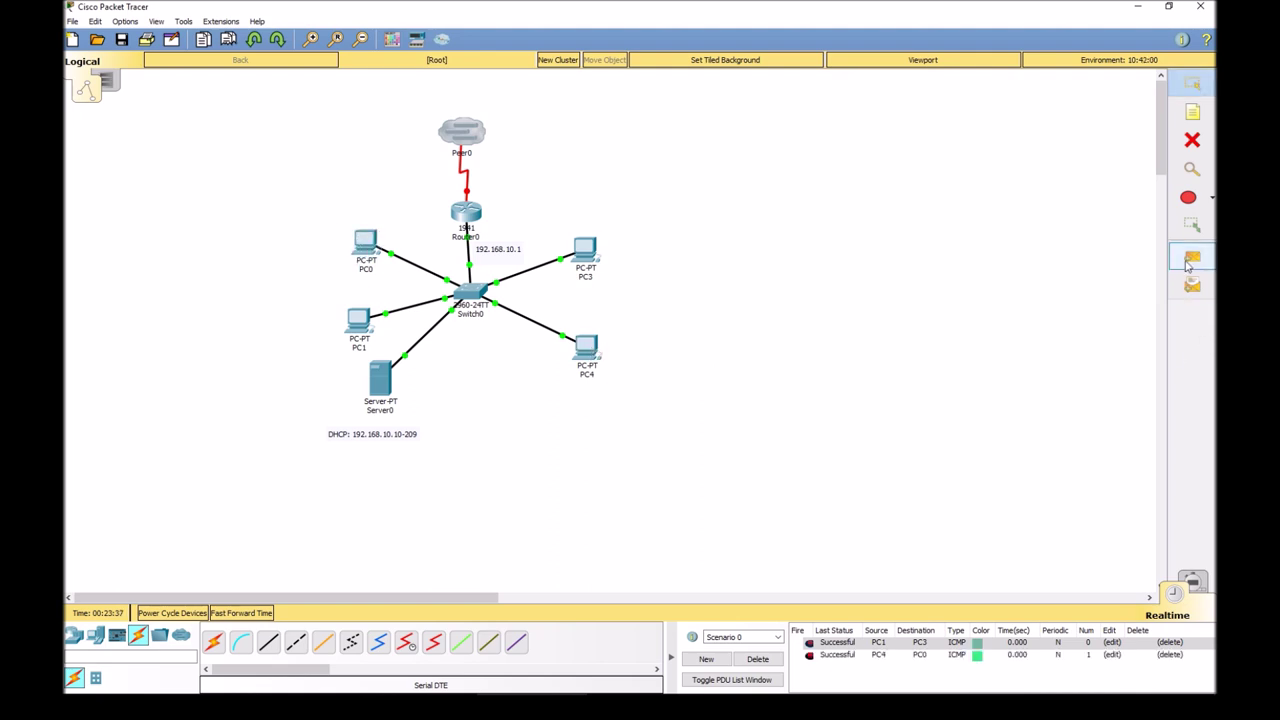
# Step: Send a simple PDU from PC1 to Router0, and clear all PDUs by deleting the scenario
pyautogui.click(1192, 257)
pyautogui.click(360, 323)
pyautogui.click(477, 236)
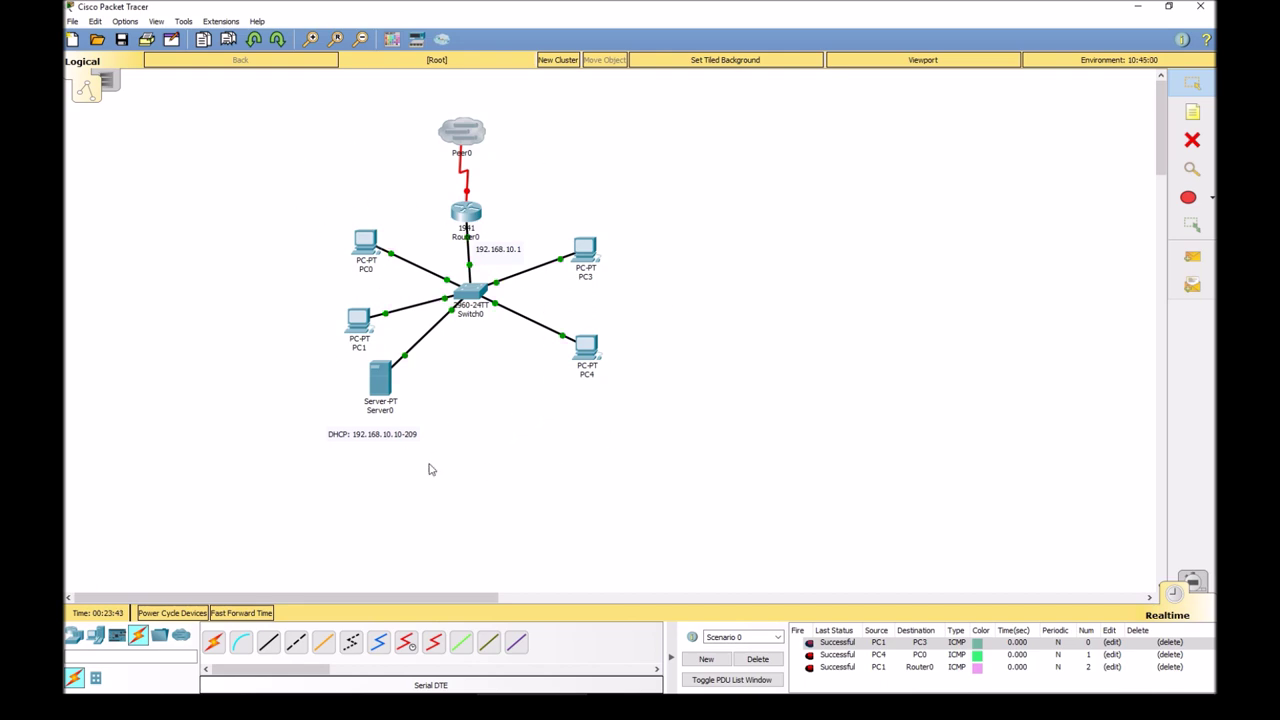
pyautogui.click(758, 659)
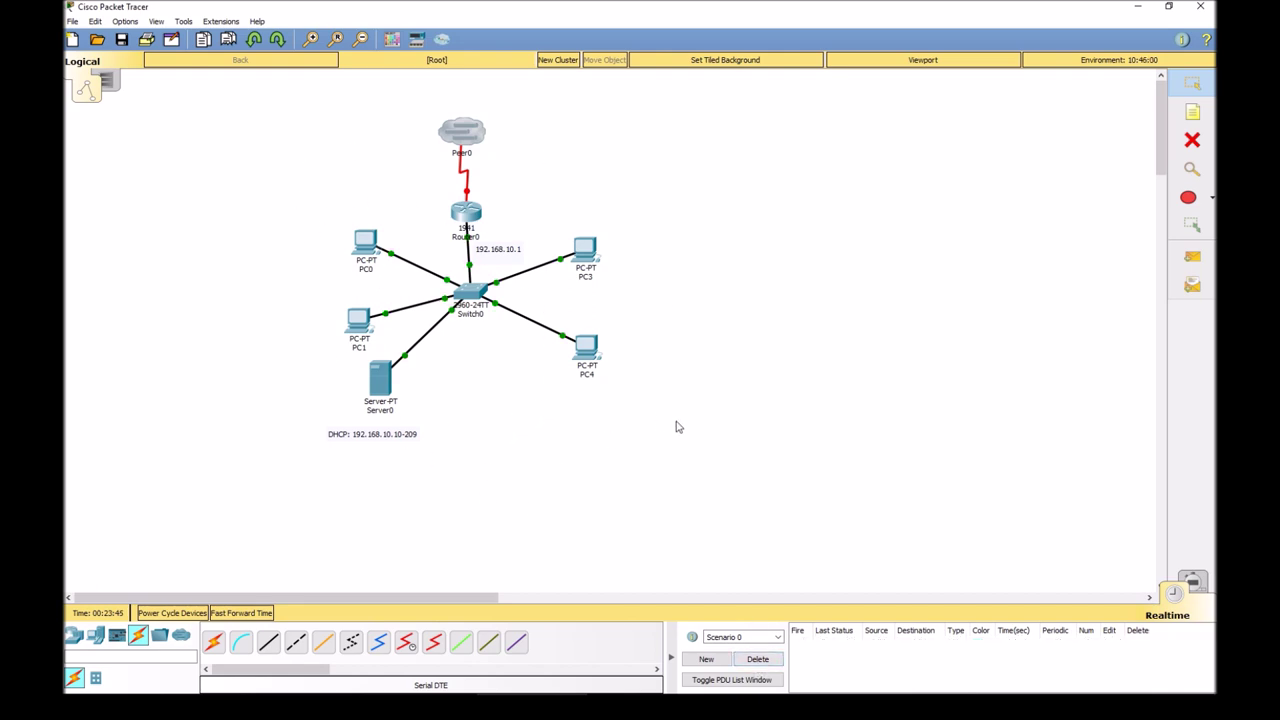
# Step: Spread the topology out by shifting Server0 slightly outward and moving PC3 and PC4 up and away from the switch
pyautogui.moveTo(385, 387); pyautogui.dragTo(368, 393)
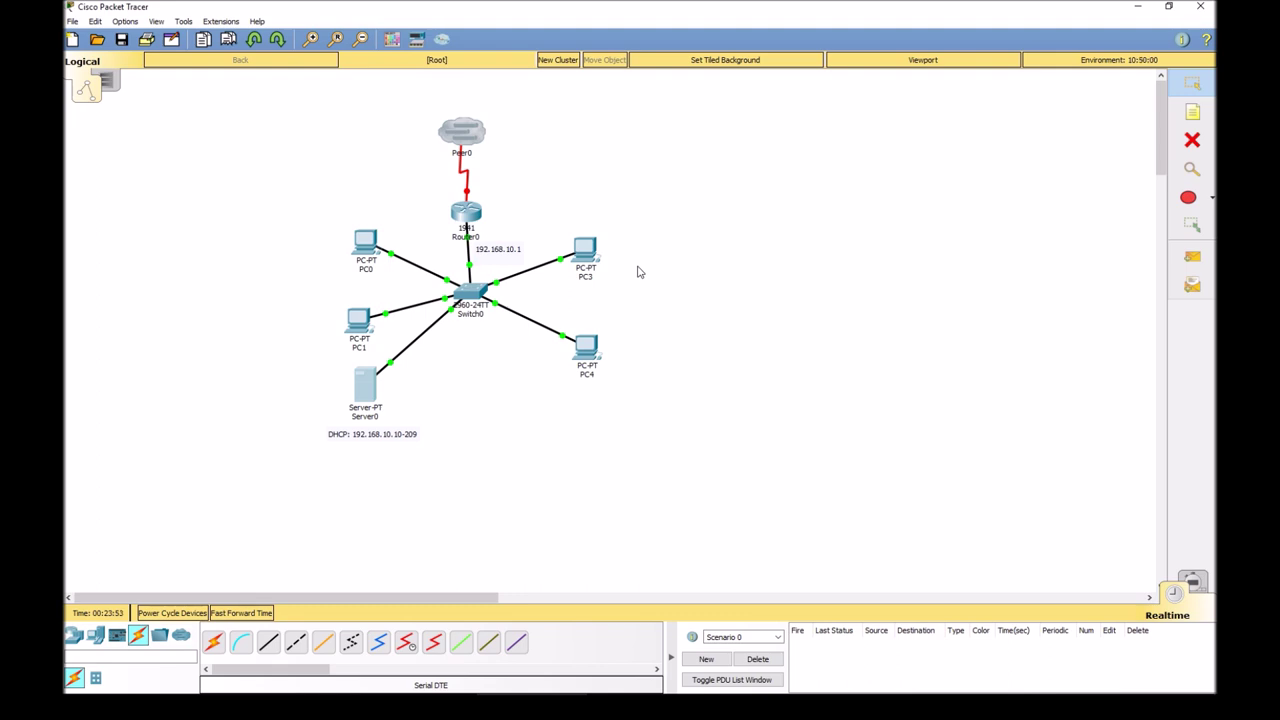
pyautogui.moveTo(585, 246); pyautogui.dragTo(602, 212)
pyautogui.moveTo(590, 348); pyautogui.dragTo(617, 272)
pyautogui.moveTo(603, 213); pyautogui.dragTo(637, 200)
pyautogui.moveTo(618, 273); pyautogui.dragTo(650, 280)
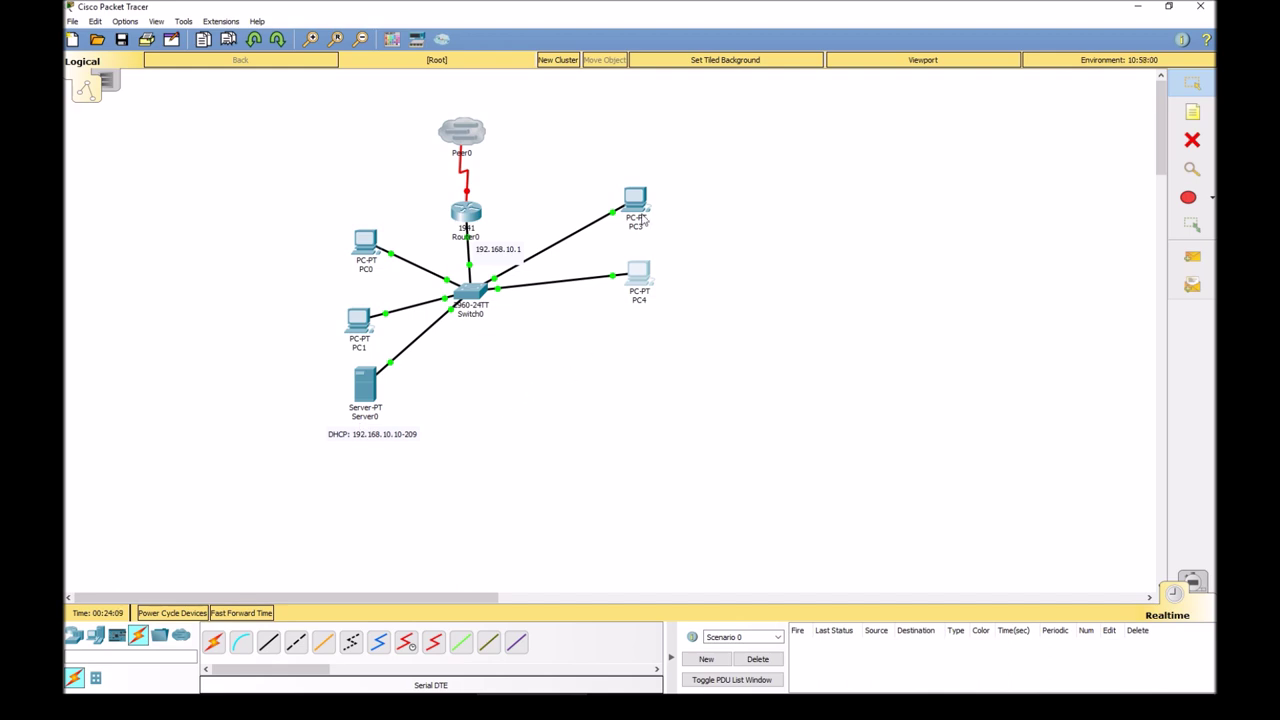
pyautogui.moveTo(280, 340); pyautogui.dragTo(403, 418)
pyautogui.click(222, 508)
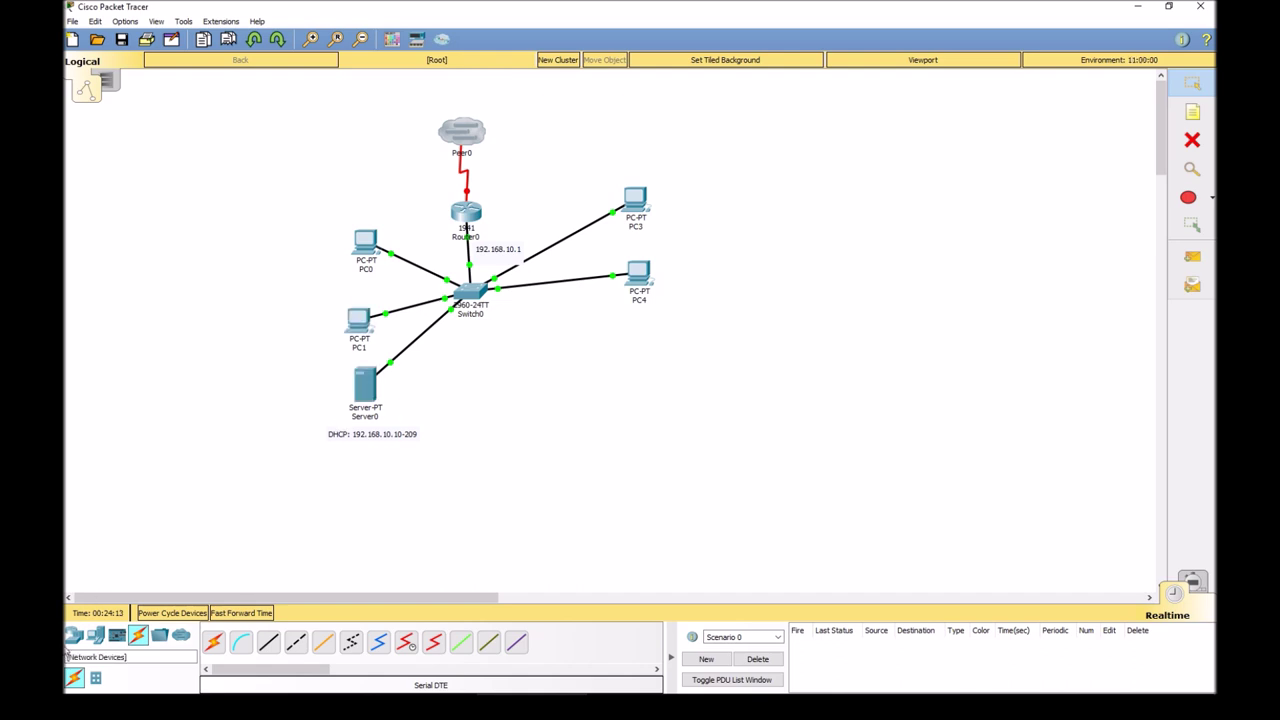
# Step: Add a second generic server below Switch0, opposite Server0, and turn on its DHCP service for FastEthernet0
pyautogui.click(75, 637)
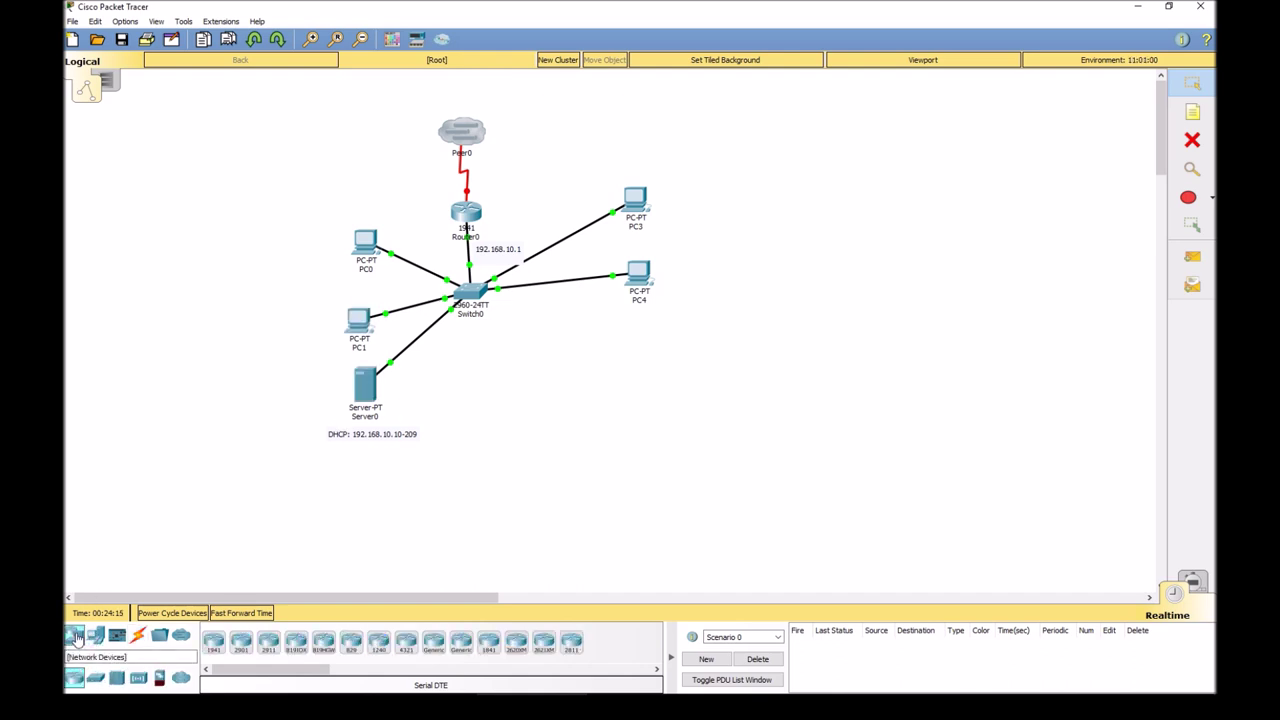
pyautogui.moveTo(273, 647); pyautogui.dragTo(547, 393)
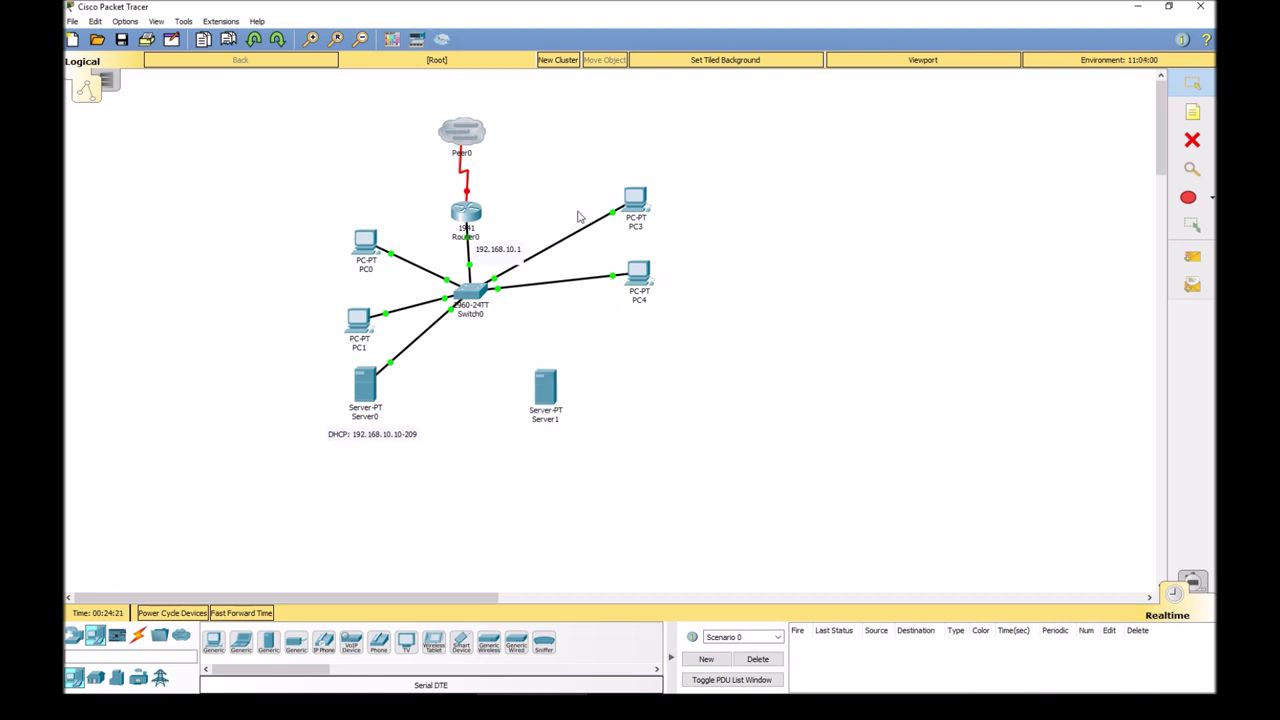
pyautogui.click(546, 388)
pyautogui.click(417, 123)
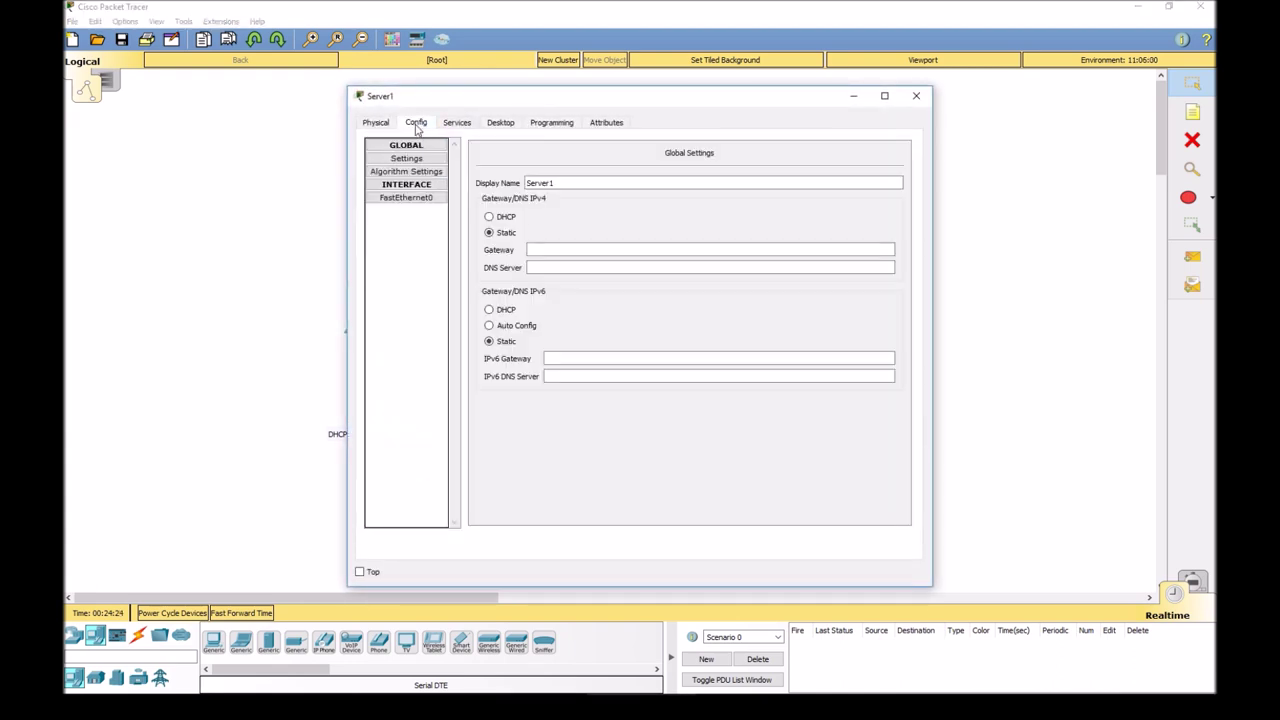
pyautogui.click(446, 124)
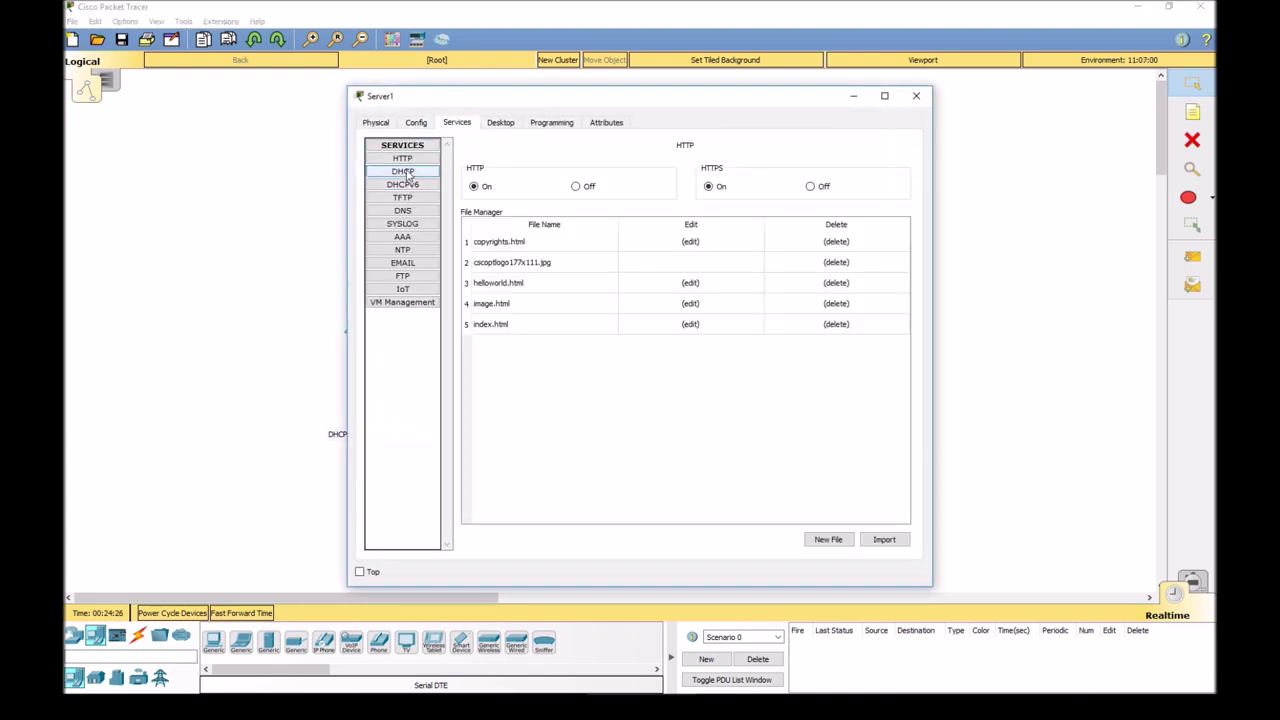
pyautogui.click(403, 171)
pyautogui.click(727, 172)
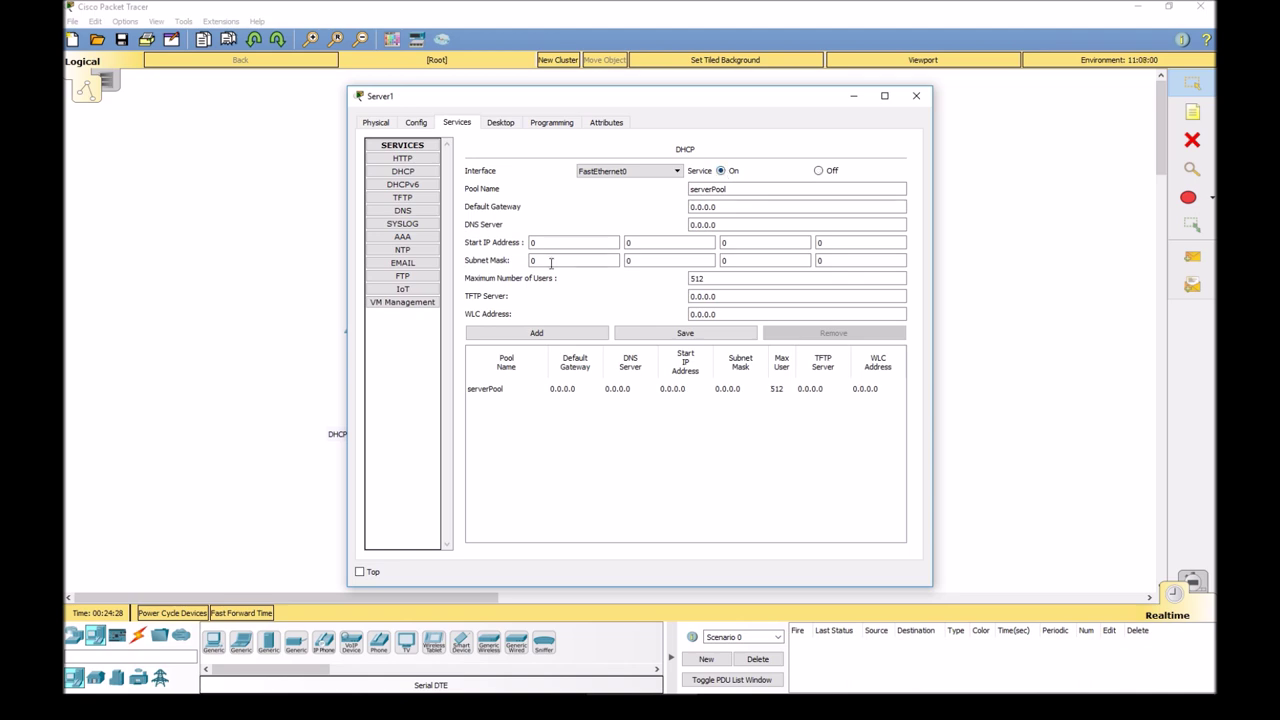
# Step: Give Server1's FastEthernet0 the static IP address 192.168.11.254 with subnet mask 255.255.255.0
pyautogui.click(540, 243)
pyautogui.click(416, 123)
pyautogui.click(406, 197)
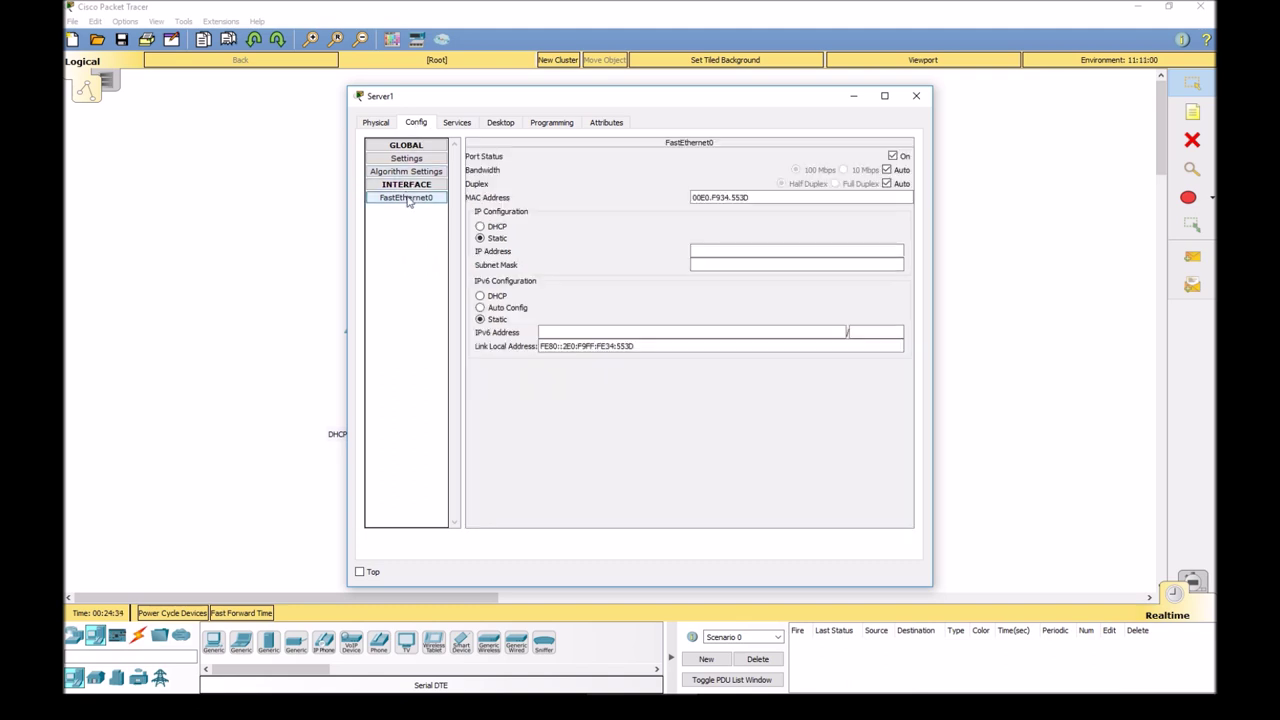
pyautogui.click(480, 238)
pyautogui.click(694, 251)
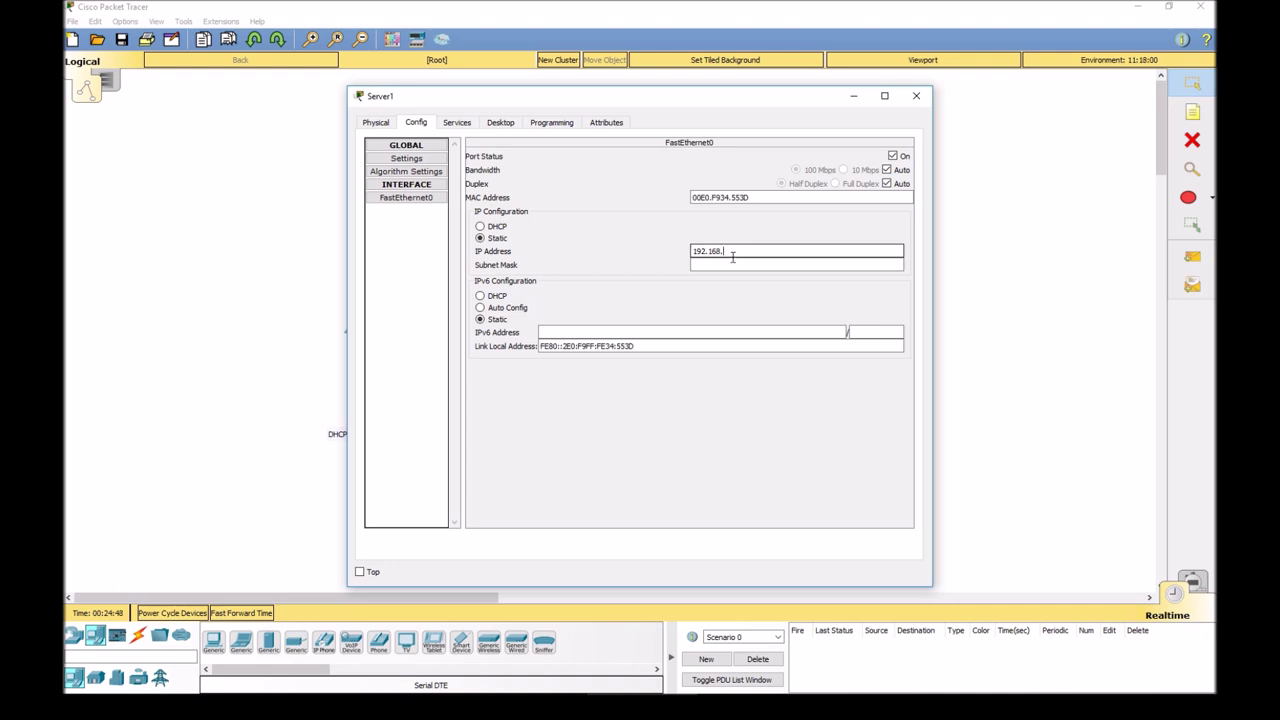
pyautogui.write('254')
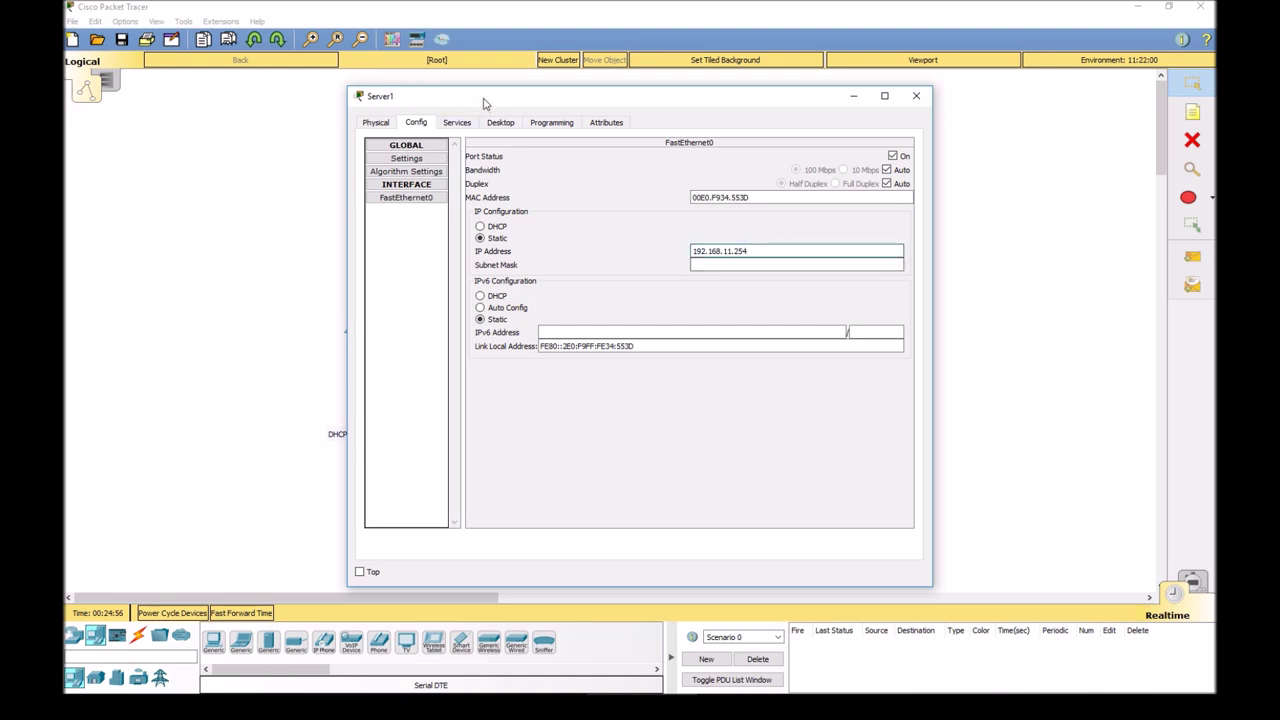
pyautogui.moveTo(485, 97); pyautogui.dragTo(746, 67)
pyautogui.click(996, 233)
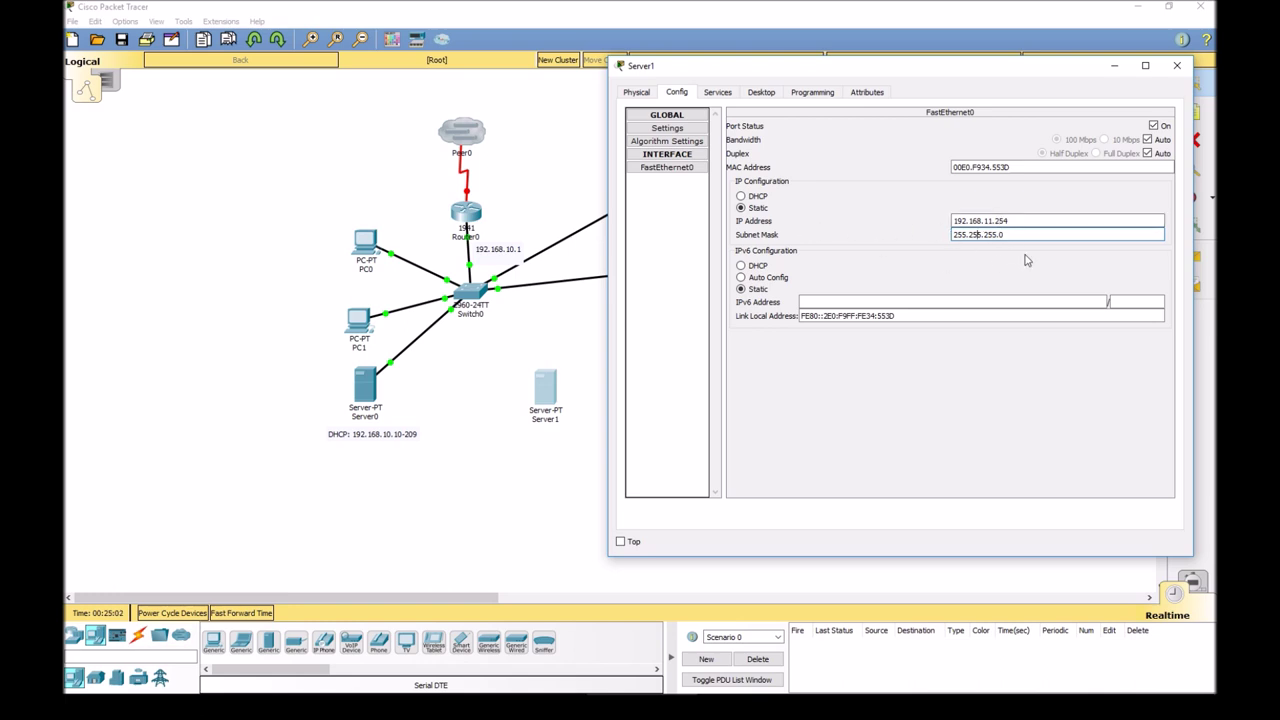
# Step: Set Server1's serverPool to start at 192.168.11.10 with a maximum of 200 users, and save the pool
pyautogui.click(717, 94)
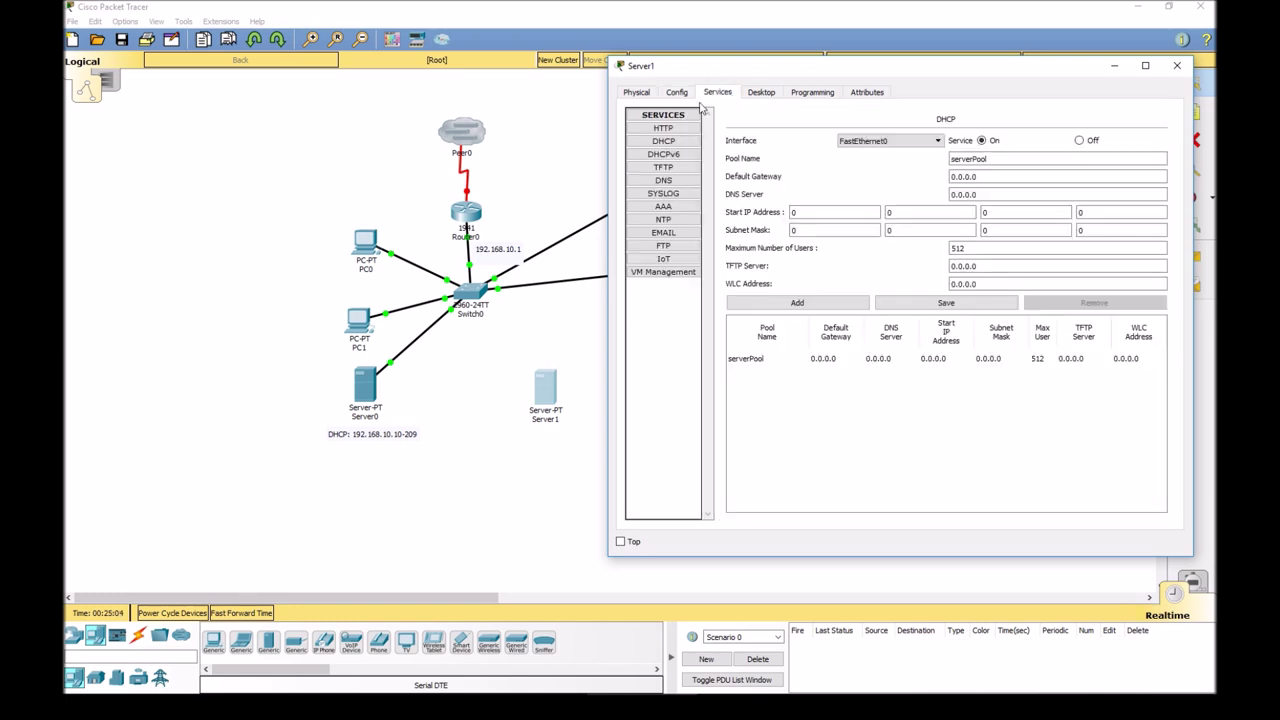
pyautogui.click(664, 146)
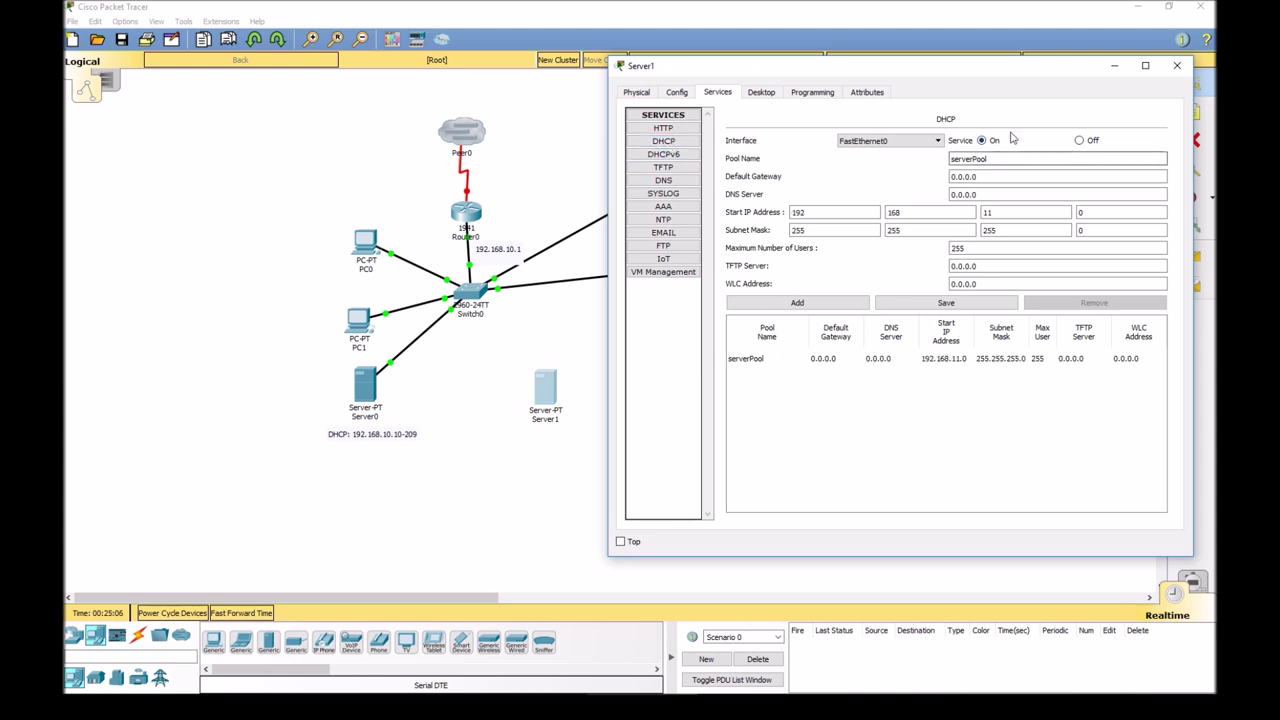
pyautogui.click(852, 210)
pyautogui.press('Tab')
pyautogui.press('Tab')
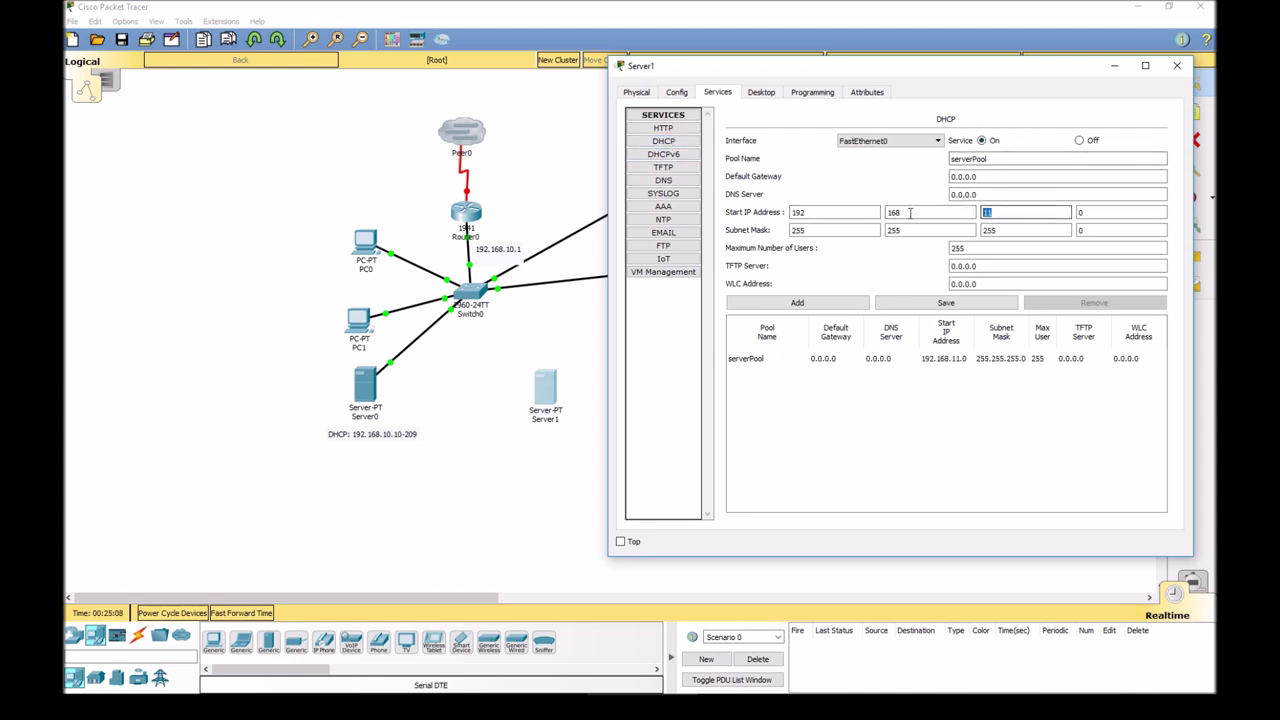
pyautogui.doubleClick(824, 209)
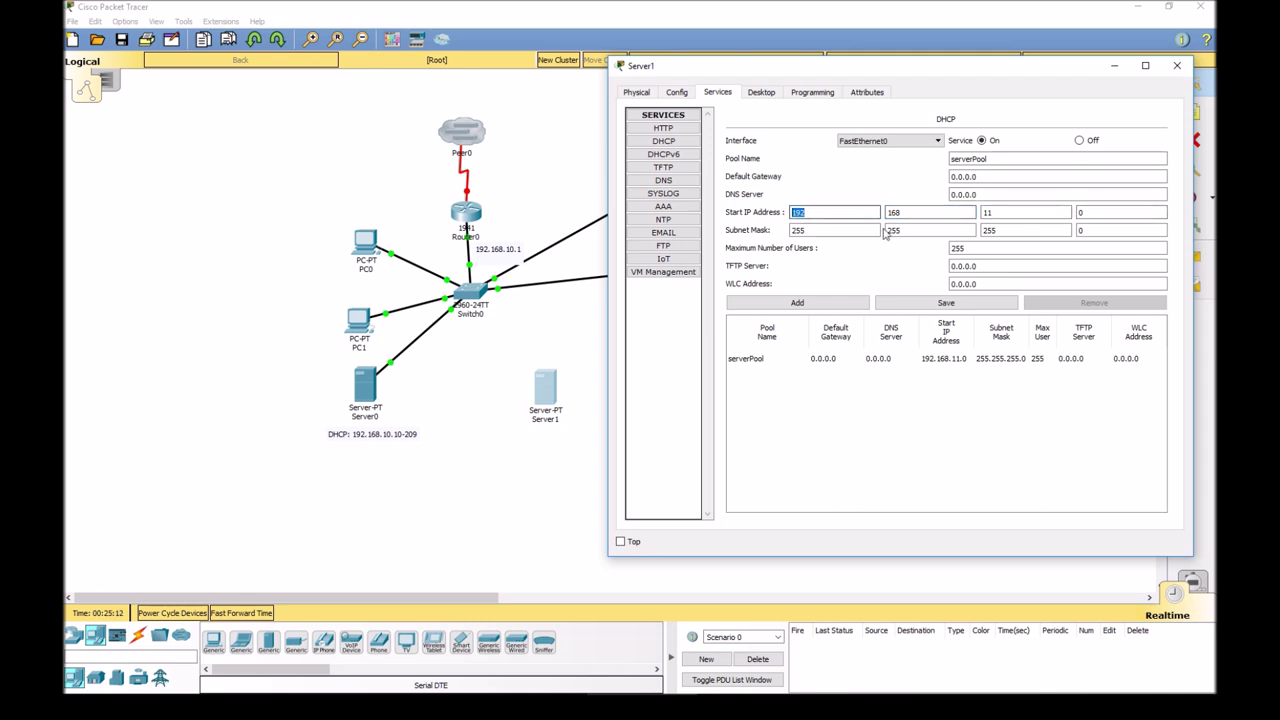
pyautogui.click(1092, 212)
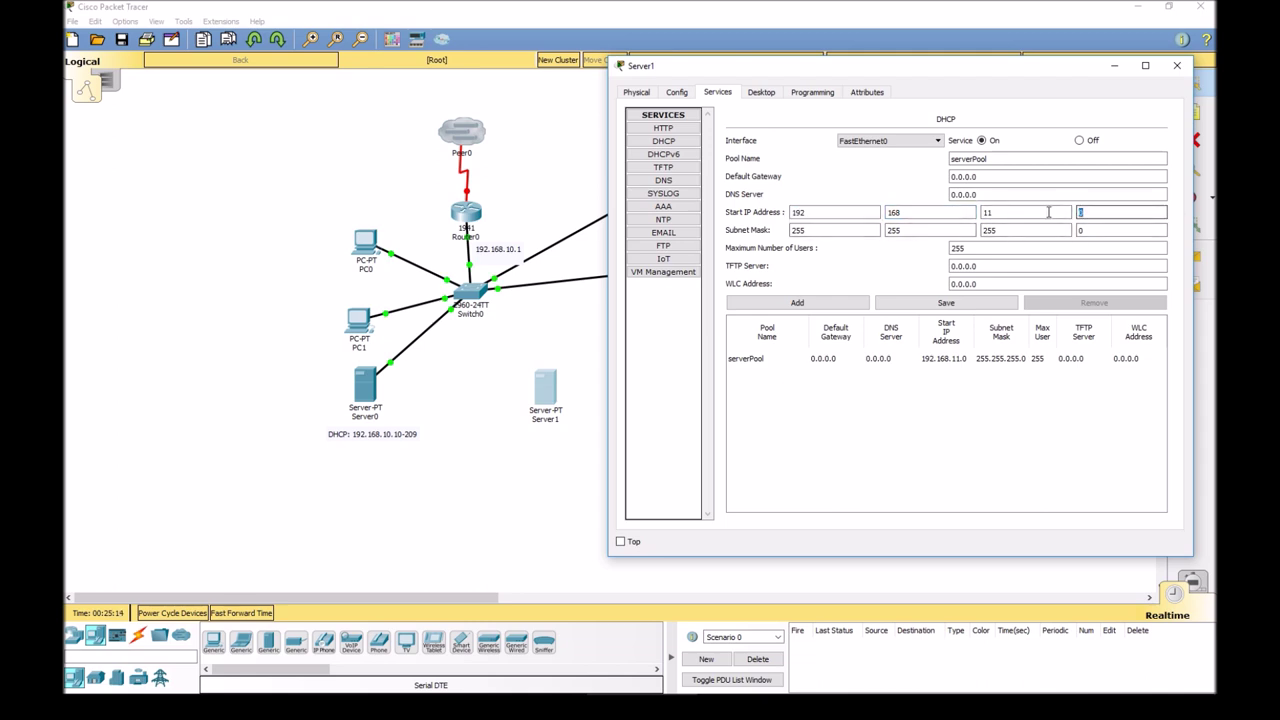
pyautogui.write('10')
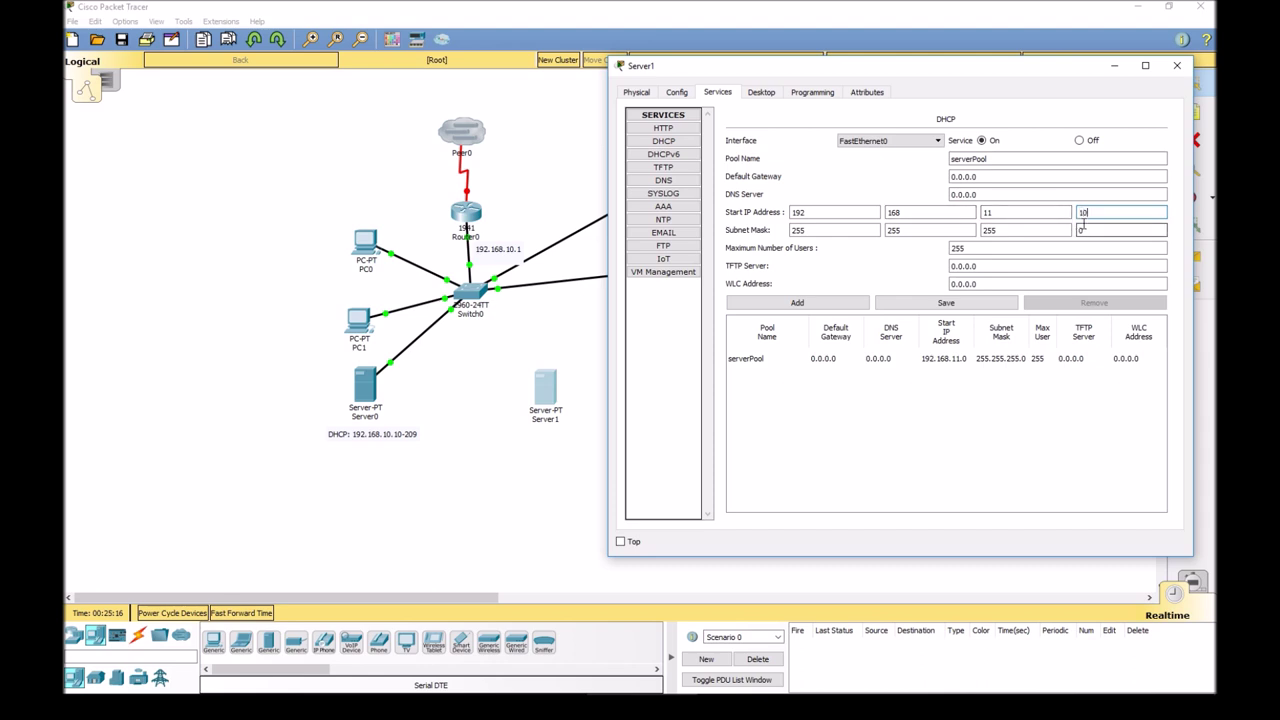
pyautogui.click(1085, 230)
pyautogui.click(960, 250)
pyautogui.write('200')
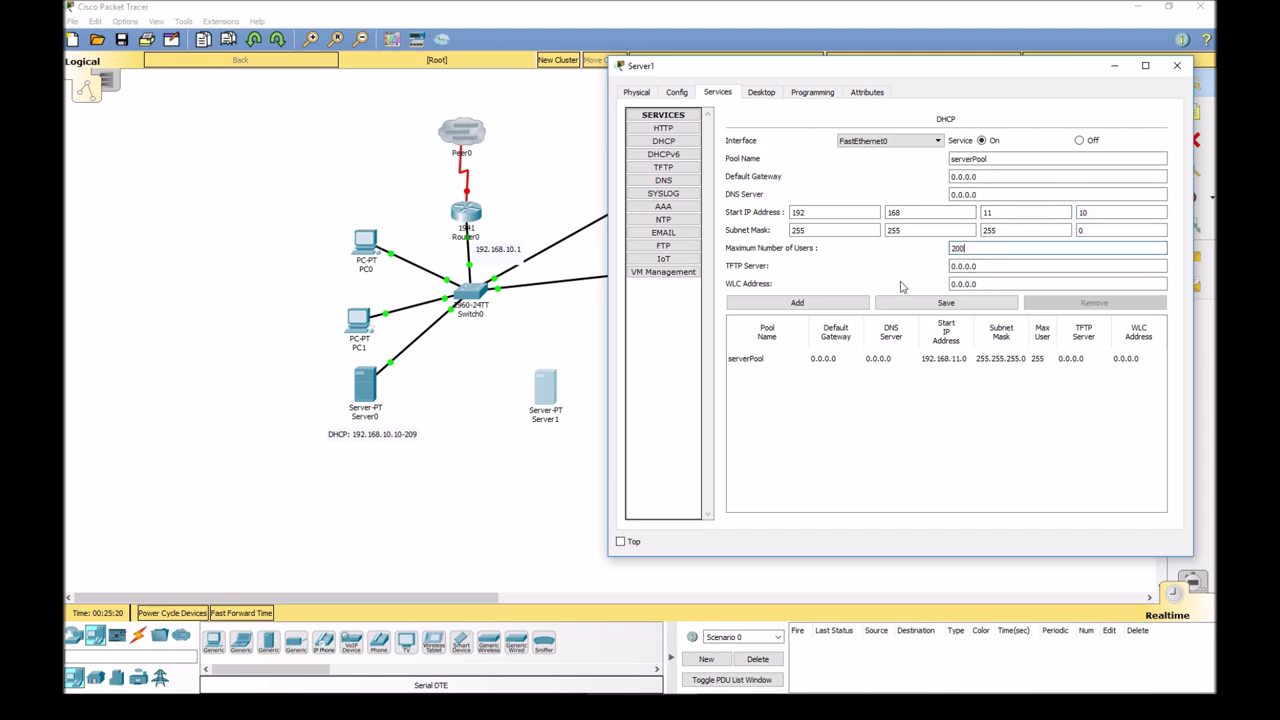
pyautogui.click(936, 303)
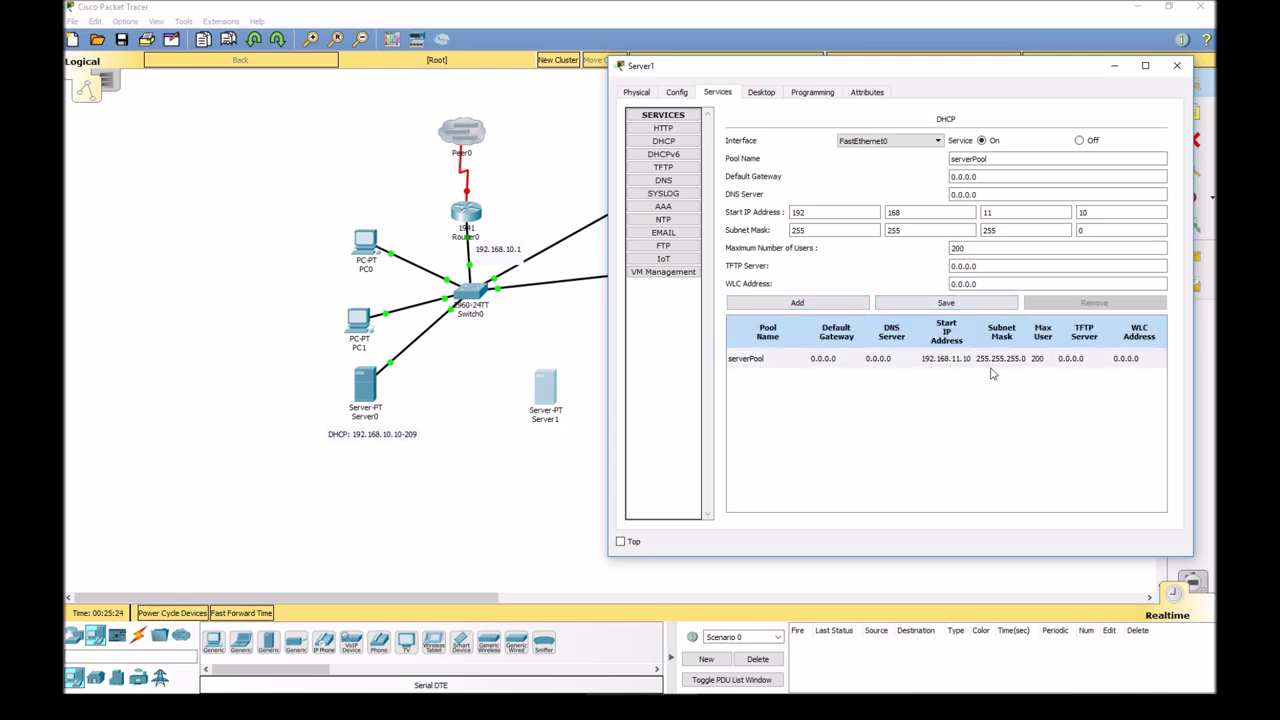
# Step: Set the serverPool default gateway to 192.168.10.1, save the pool, and close Server1's window
pyautogui.doubleClick(980, 176)
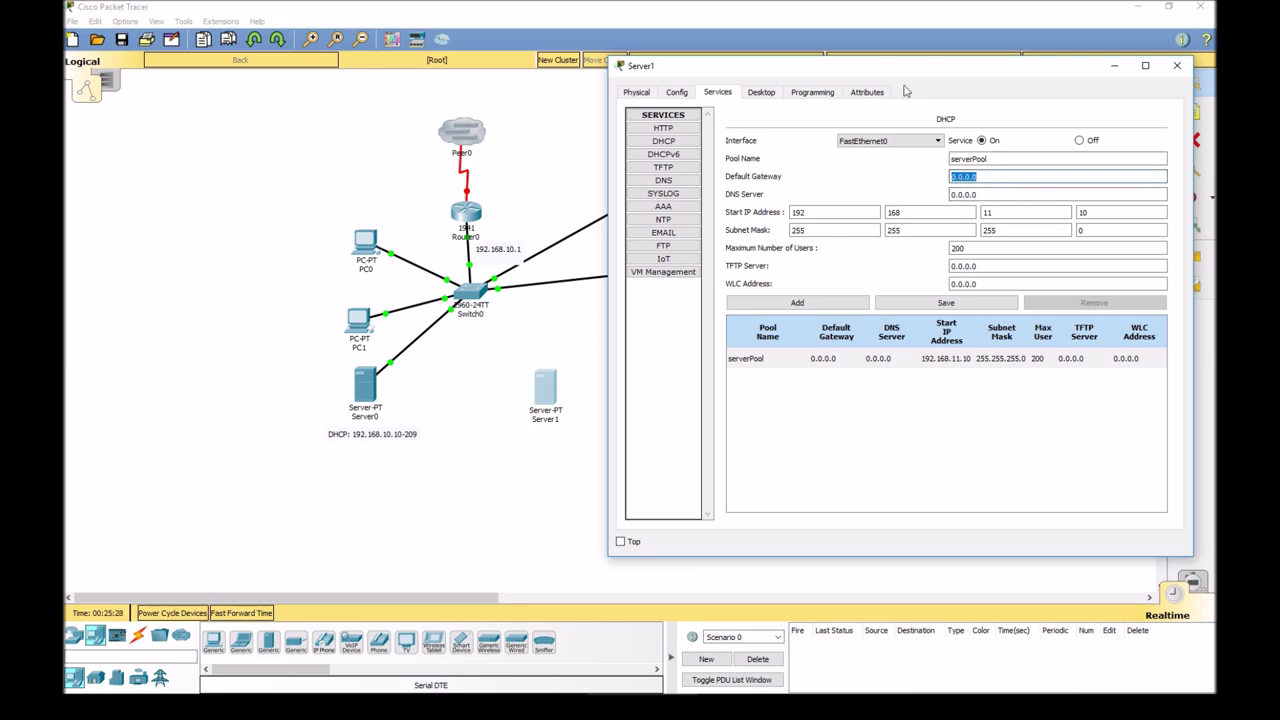
pyautogui.moveTo(883, 71)
pyautogui.mouseDown()
pyautogui.moveTo(904, 62)
pyautogui.moveTo(869, 90)
pyautogui.moveTo(885, 94)
pyautogui.mouseUp()
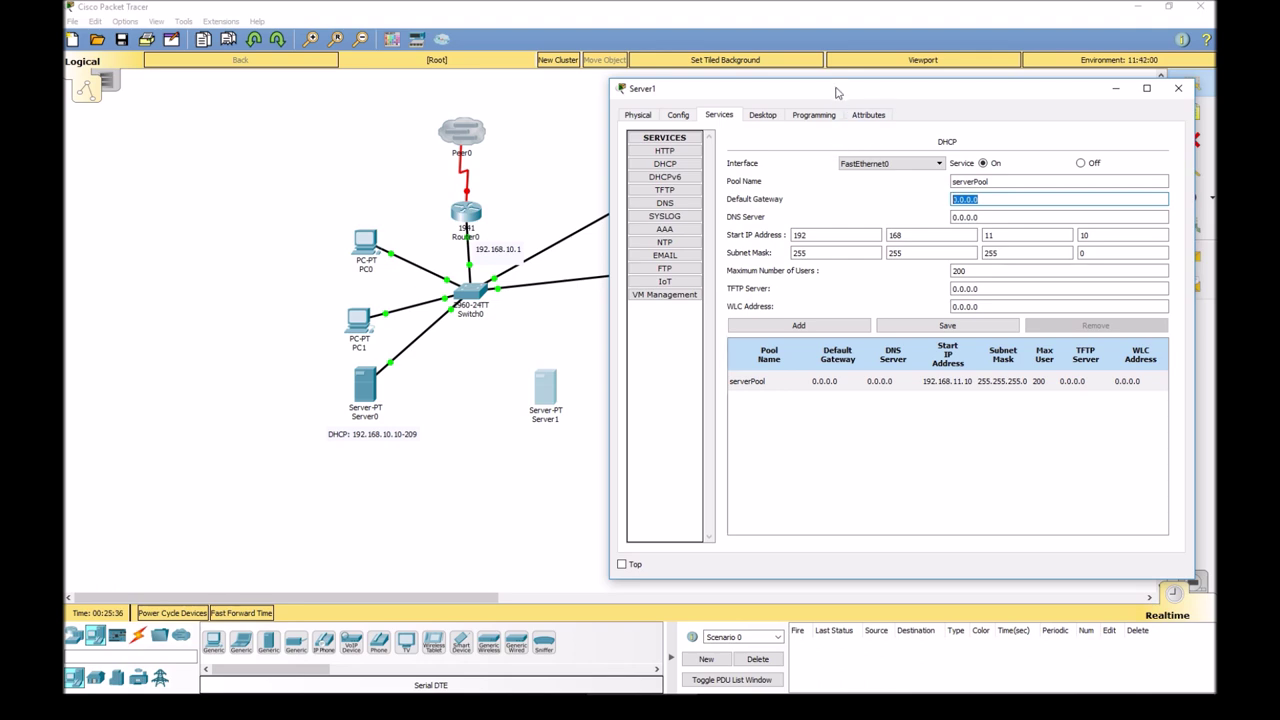
pyautogui.moveTo(837, 94); pyautogui.dragTo(868, 78)
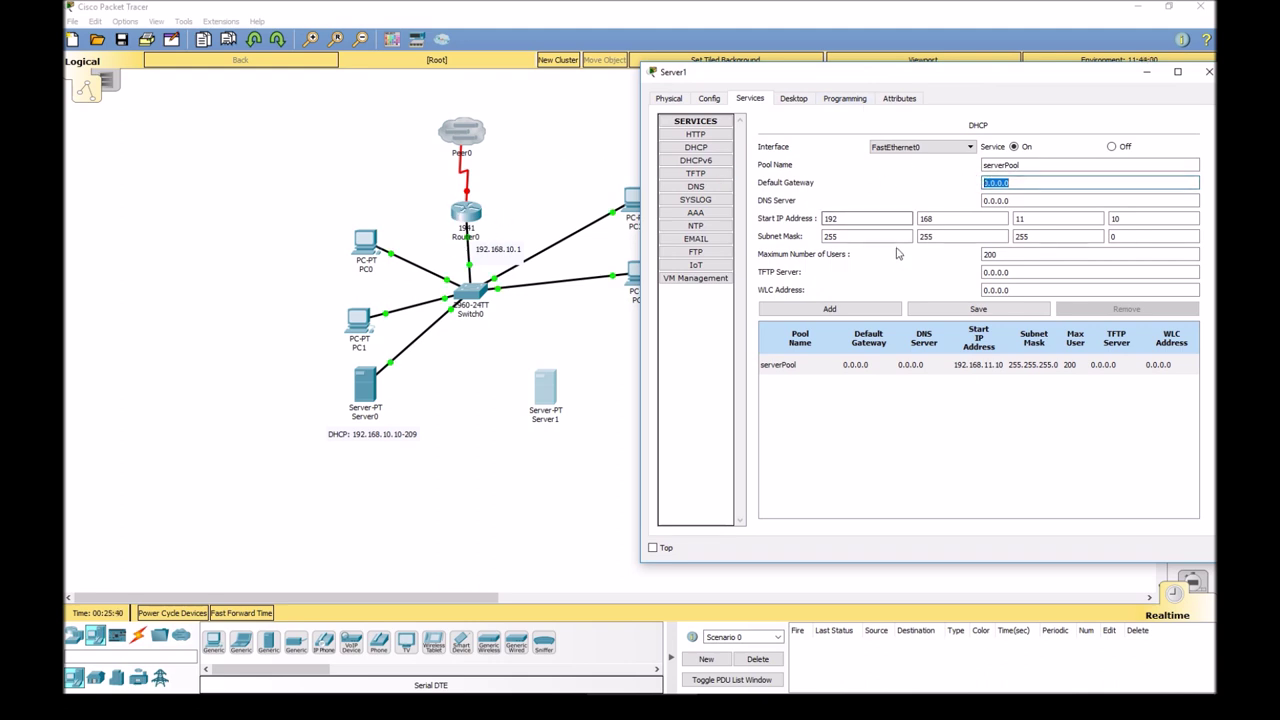
pyautogui.write('192.168.10.1')
pyautogui.press('Tab')
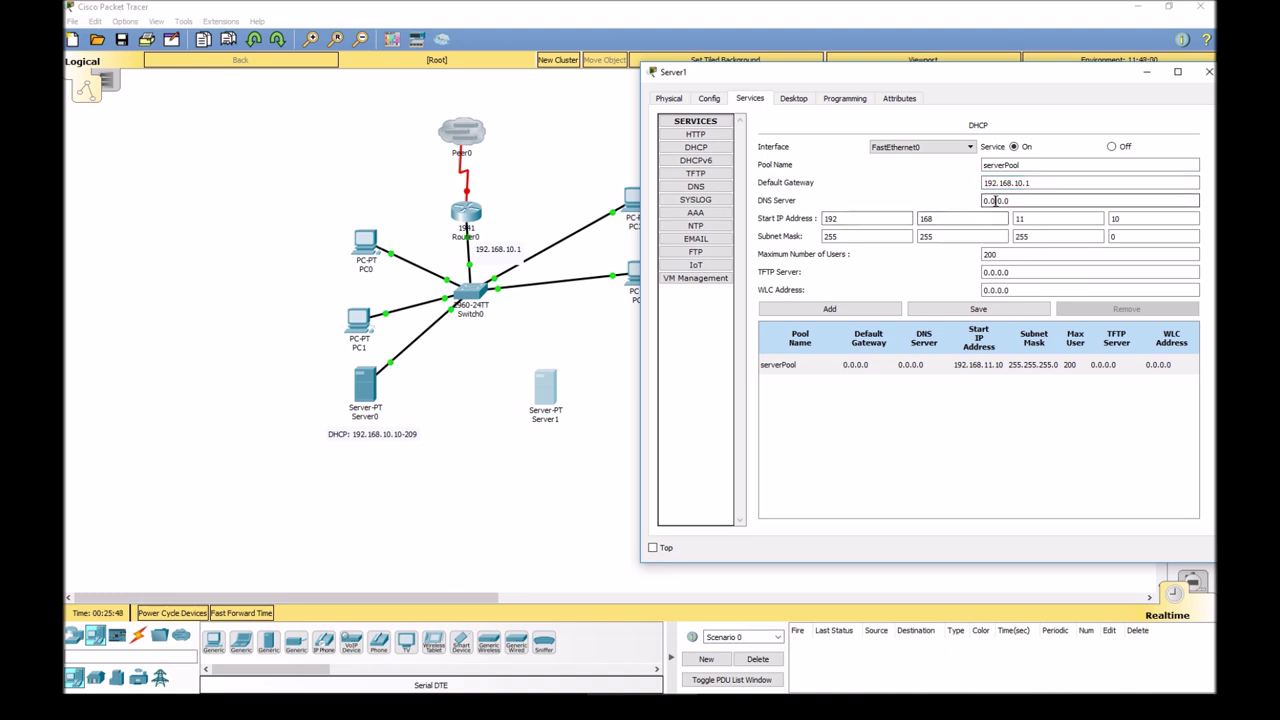
pyautogui.moveTo(1038, 183); pyautogui.dragTo(935, 188)
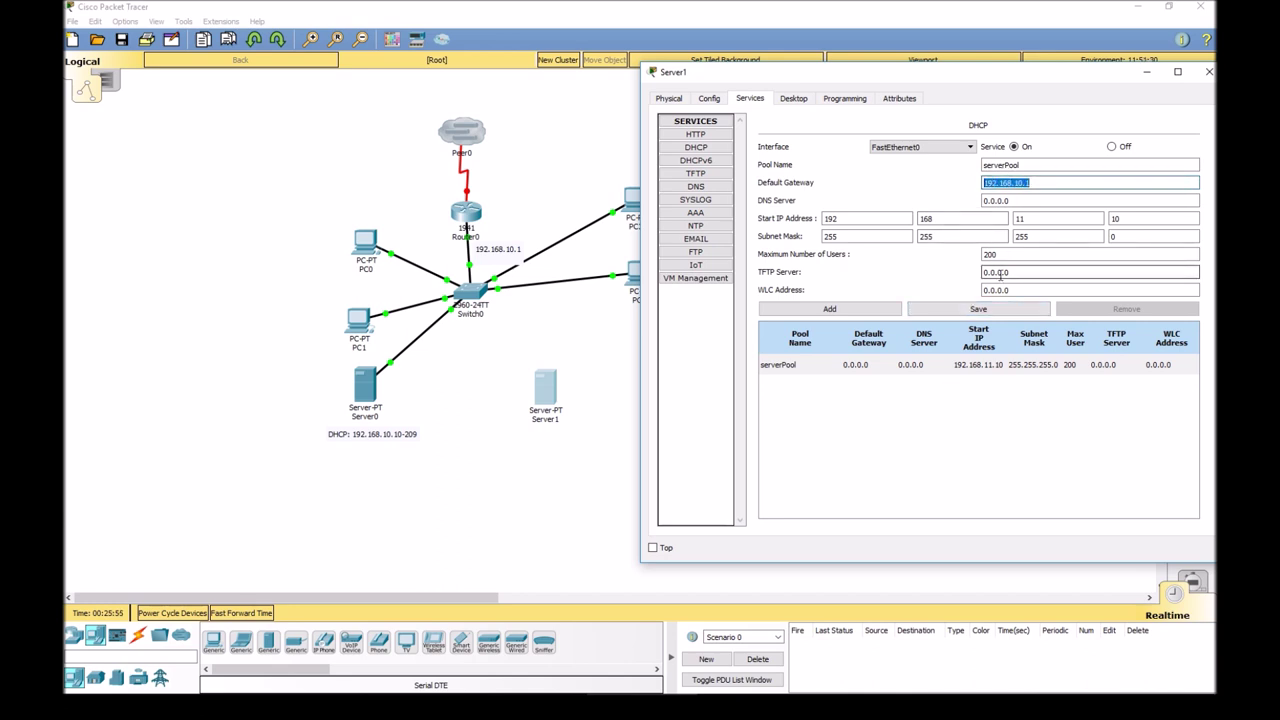
pyautogui.click(1055, 218)
pyautogui.doubleClick(930, 218)
pyautogui.click(948, 308)
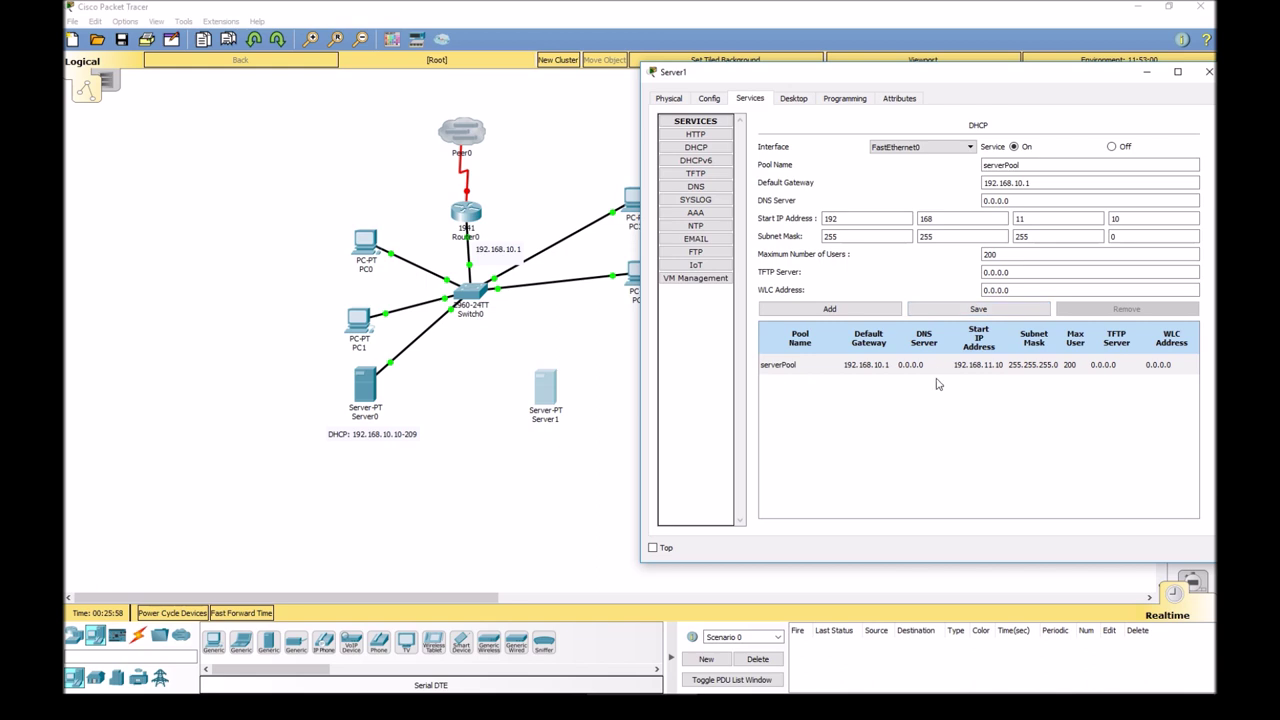
pyautogui.click(1201, 78)
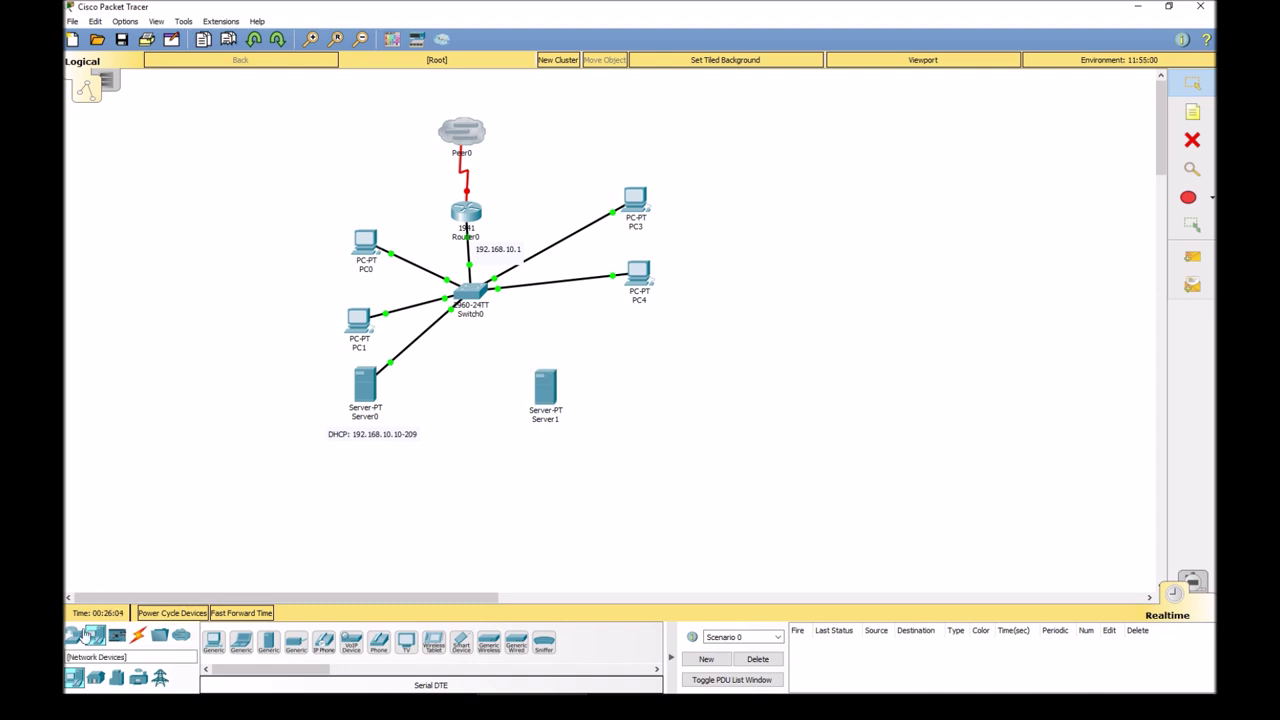
# Step: Connect Server1 to Switch0's FastEthernet0/24 port with a copper straight-through cable
pyautogui.click(141, 640)
pyautogui.click(268, 642)
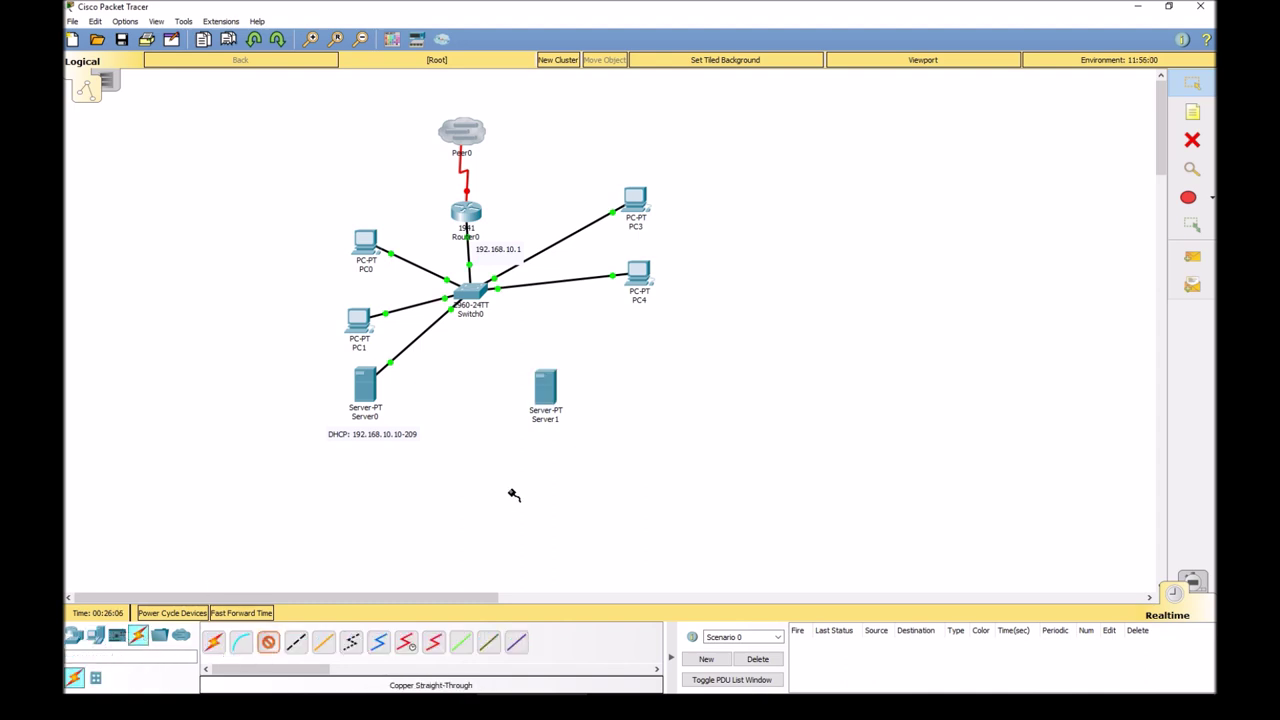
pyautogui.click(546, 390)
pyautogui.click(588, 398)
pyautogui.click(468, 292)
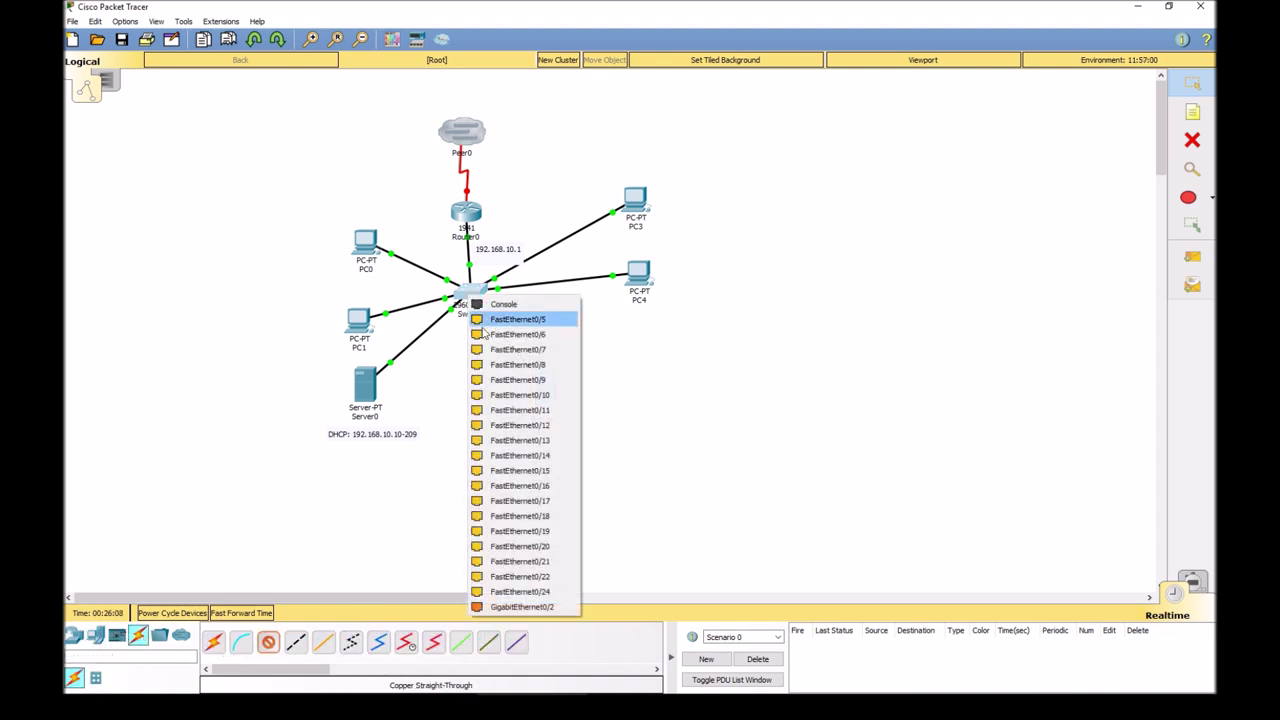
pyautogui.click(505, 592)
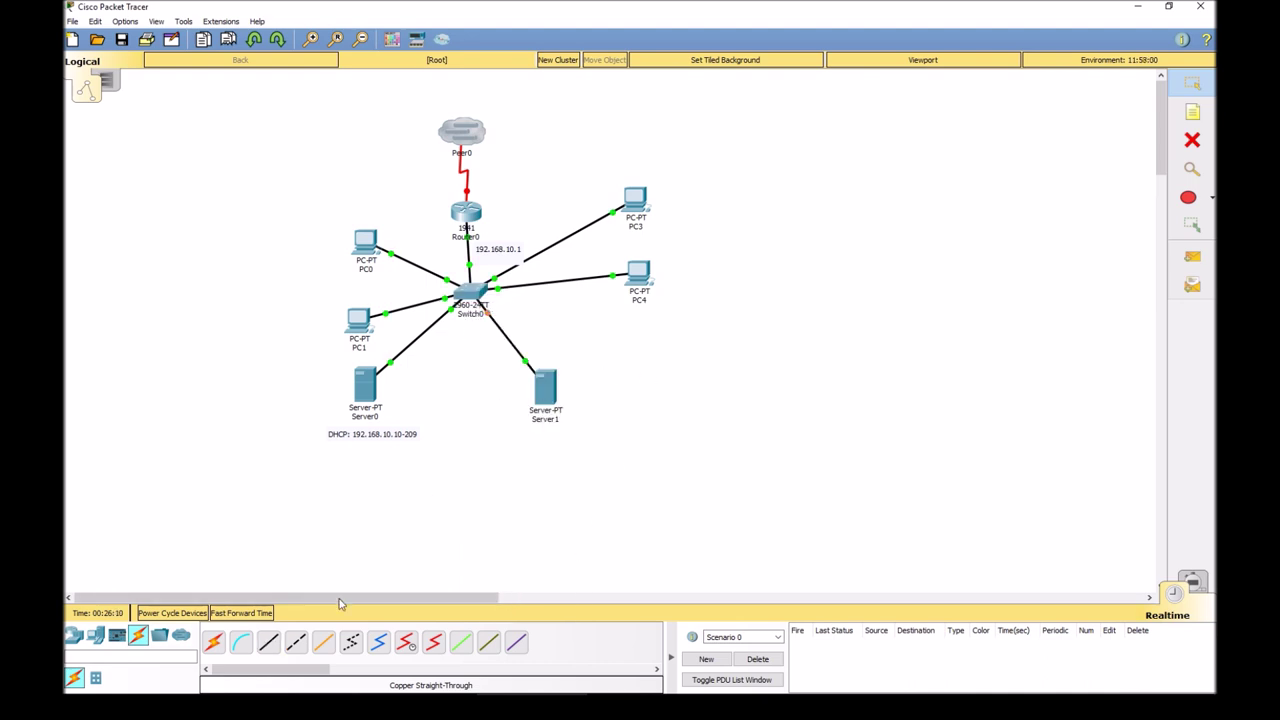
# Step: Fast-forward the simulation time to bring up the new link, and move Server1 slightly up and outward
pyautogui.click(245, 613)
pyautogui.moveTo(543, 387); pyautogui.dragTo(557, 379)
pyautogui.click(606, 320)
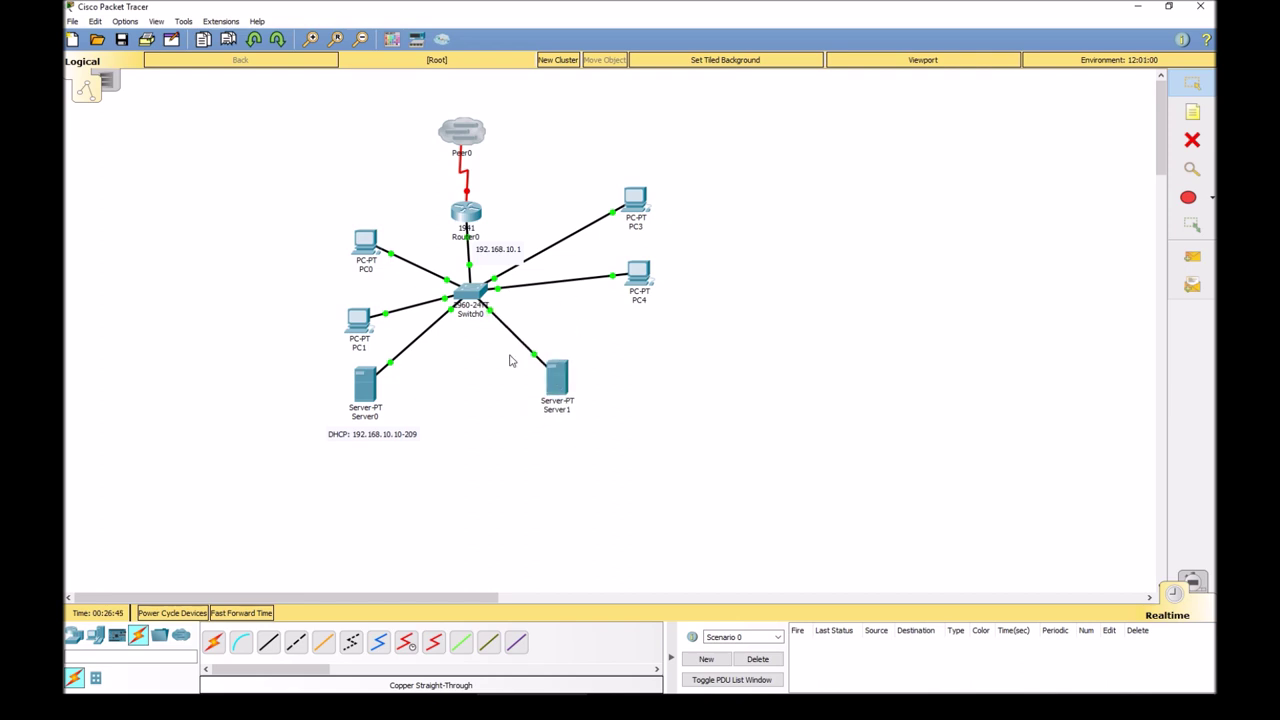
# Step: Duplicate the "DHCP: 192.168.10.10-209" note below Server0
pyautogui.moveTo(305, 418); pyautogui.dragTo(336, 410)
pyautogui.doubleClick(358, 437)
pyautogui.click(314, 443)
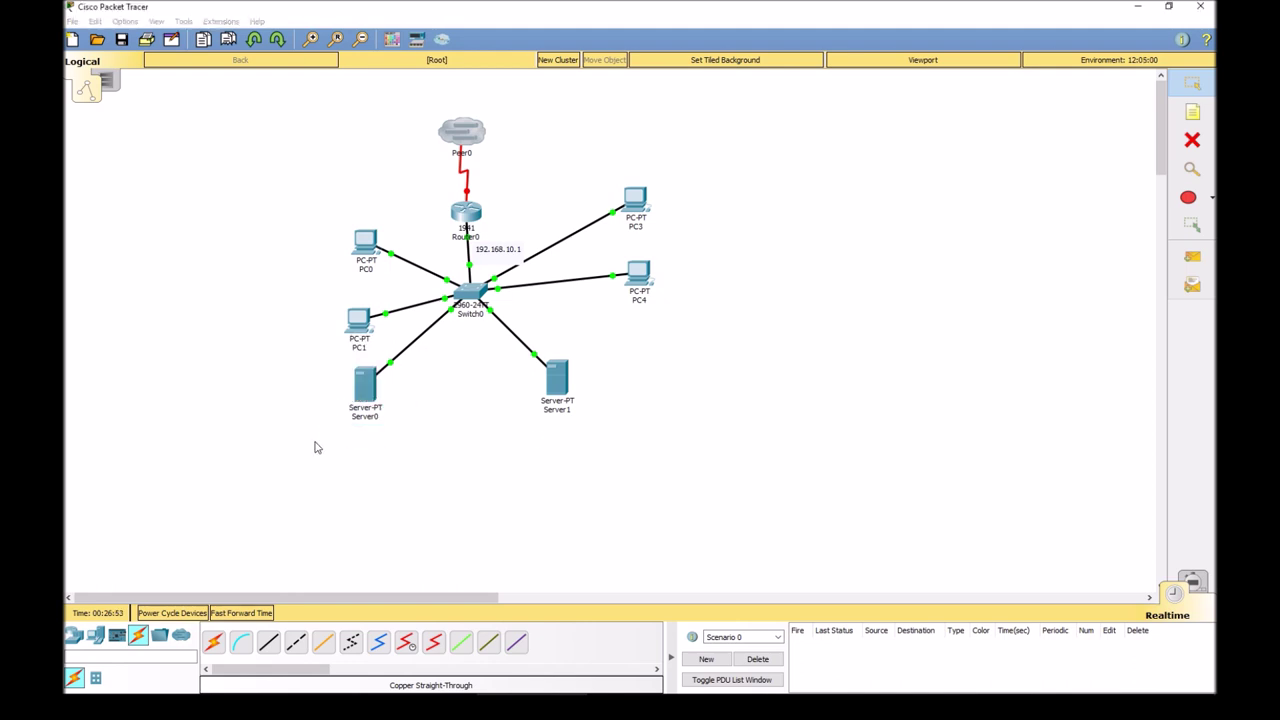
pyautogui.hotkey('ctrl', 'c')
pyautogui.hotkey('ctrl', 'v')
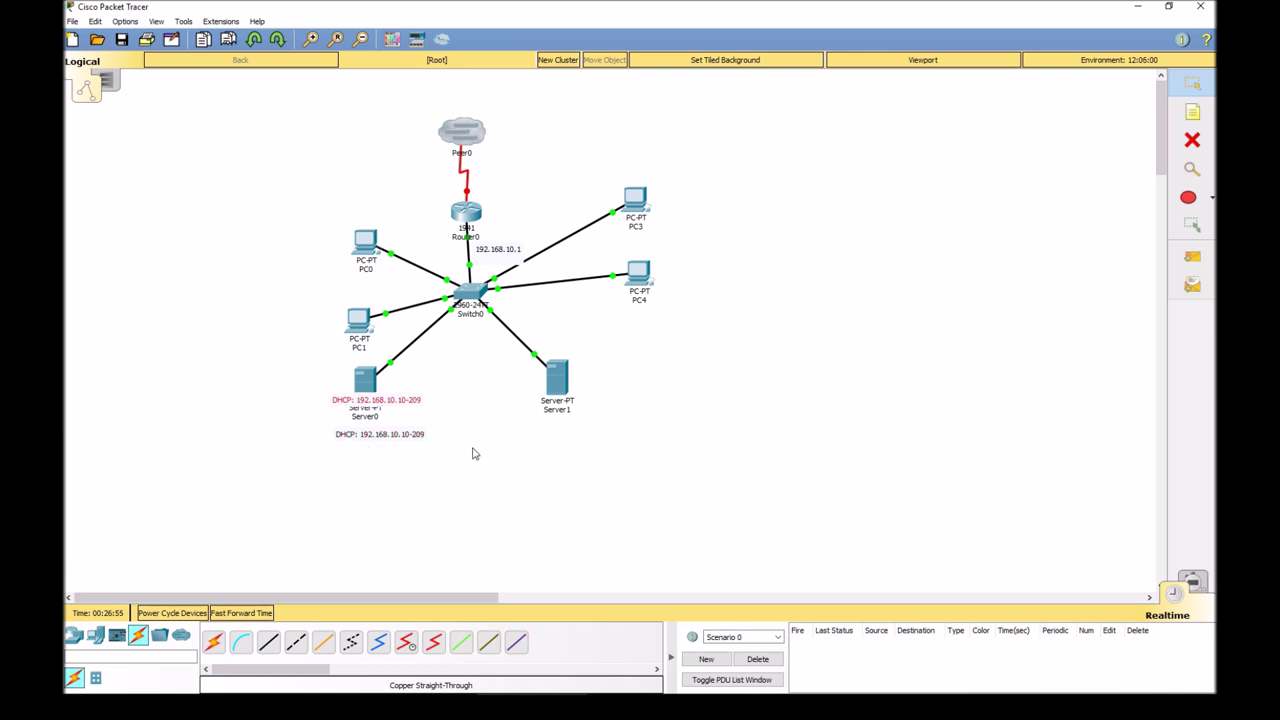
# Step: Place the duplicated DHCP note below Server1 and change its text to "DHCP: 192.168.11.10-209"
pyautogui.moveTo(400, 403); pyautogui.dragTo(590, 437)
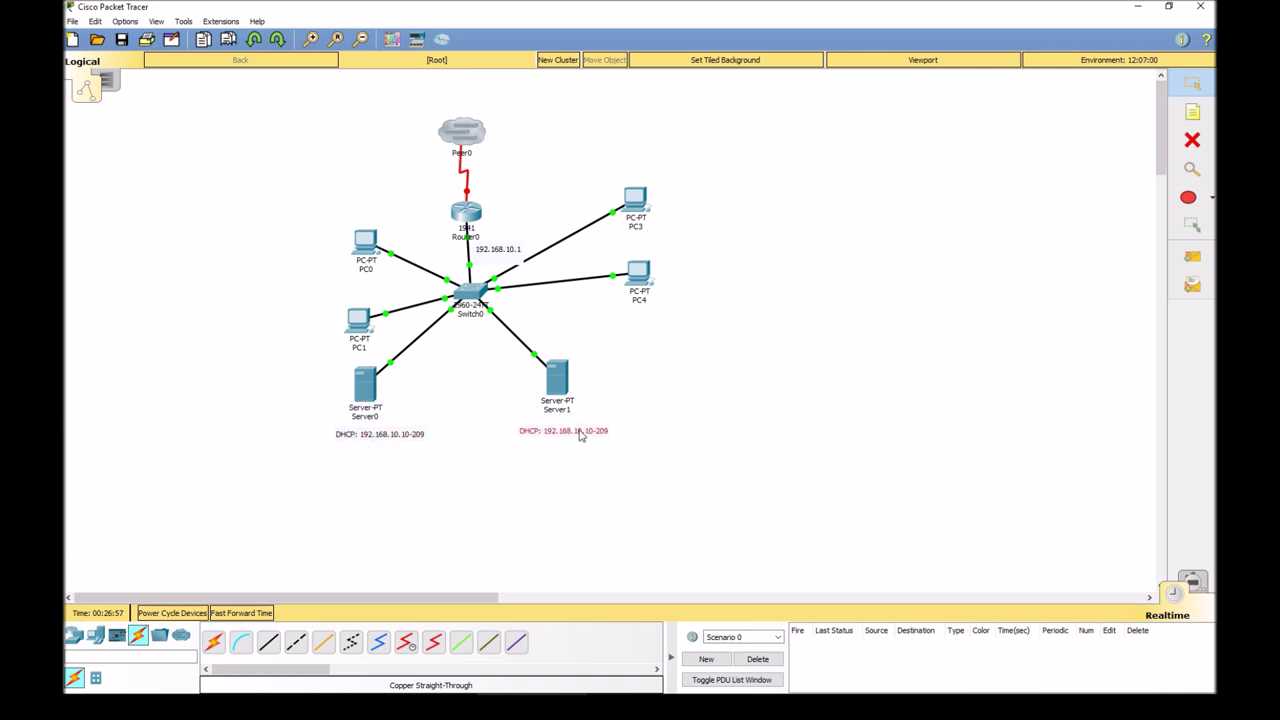
pyautogui.doubleClick(579, 431)
pyautogui.press('Delete')
pyautogui.press('Delete')
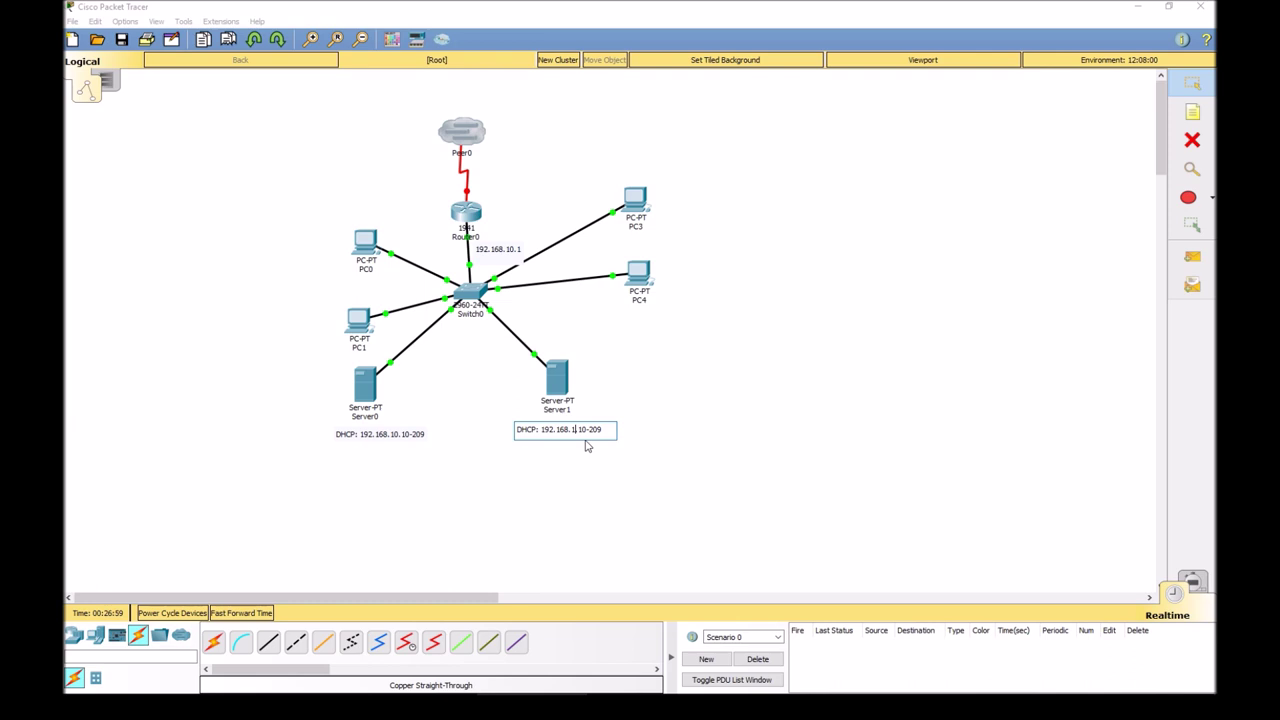
pyautogui.write('1.')
pyautogui.click(582, 467)
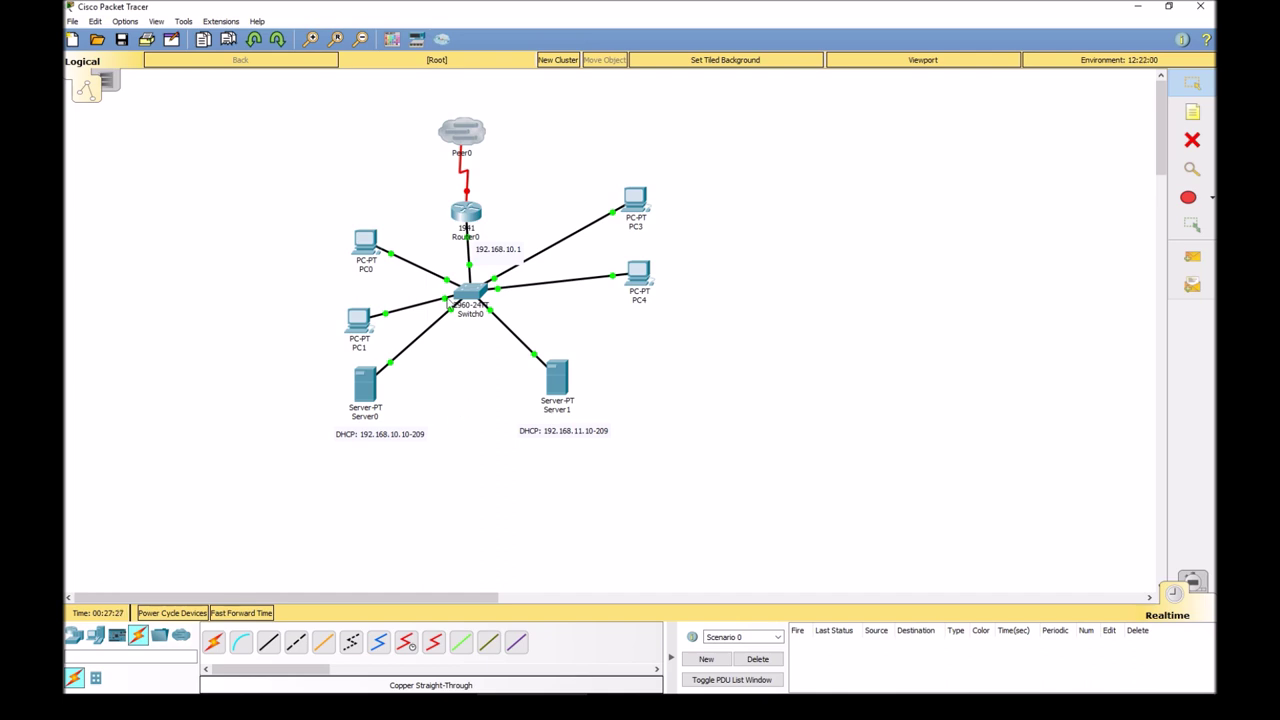
# Step: Add a generic PC to the workspace, below PC4 and to the right of Server1
pyautogui.moveTo(369, 253)
pyautogui.click(94, 638)
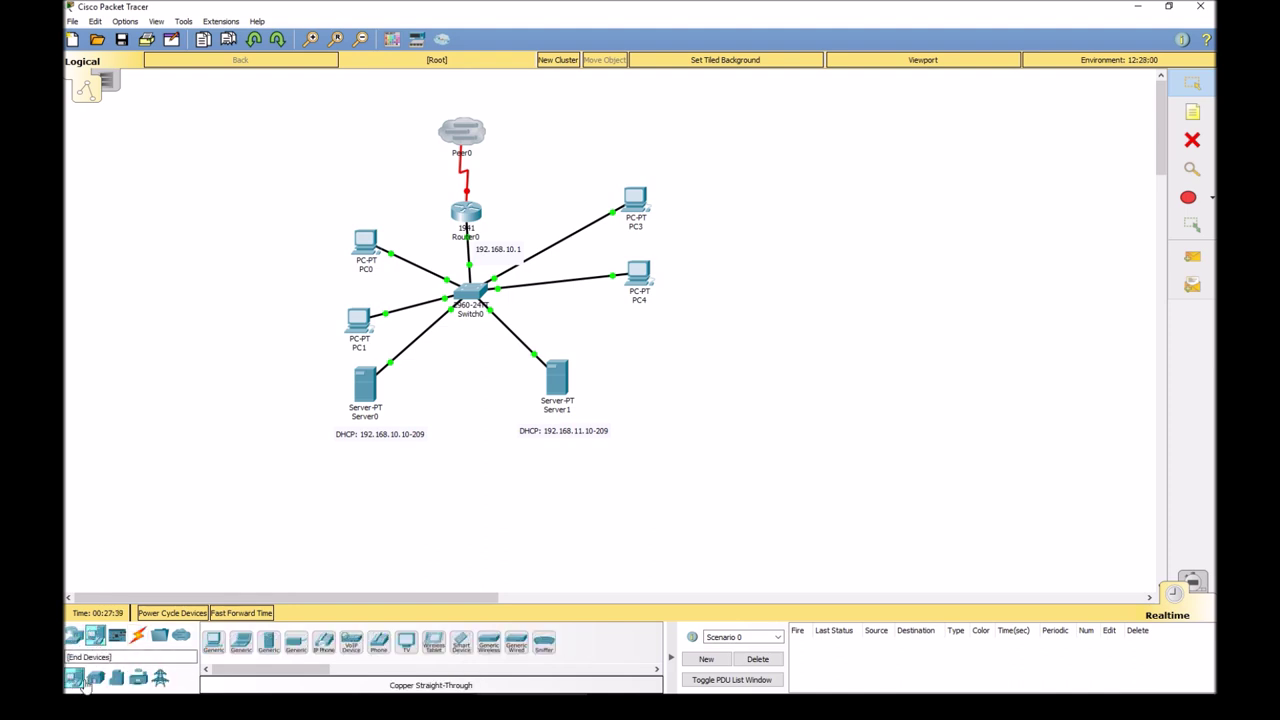
pyautogui.click(213, 640)
pyautogui.click(698, 362)
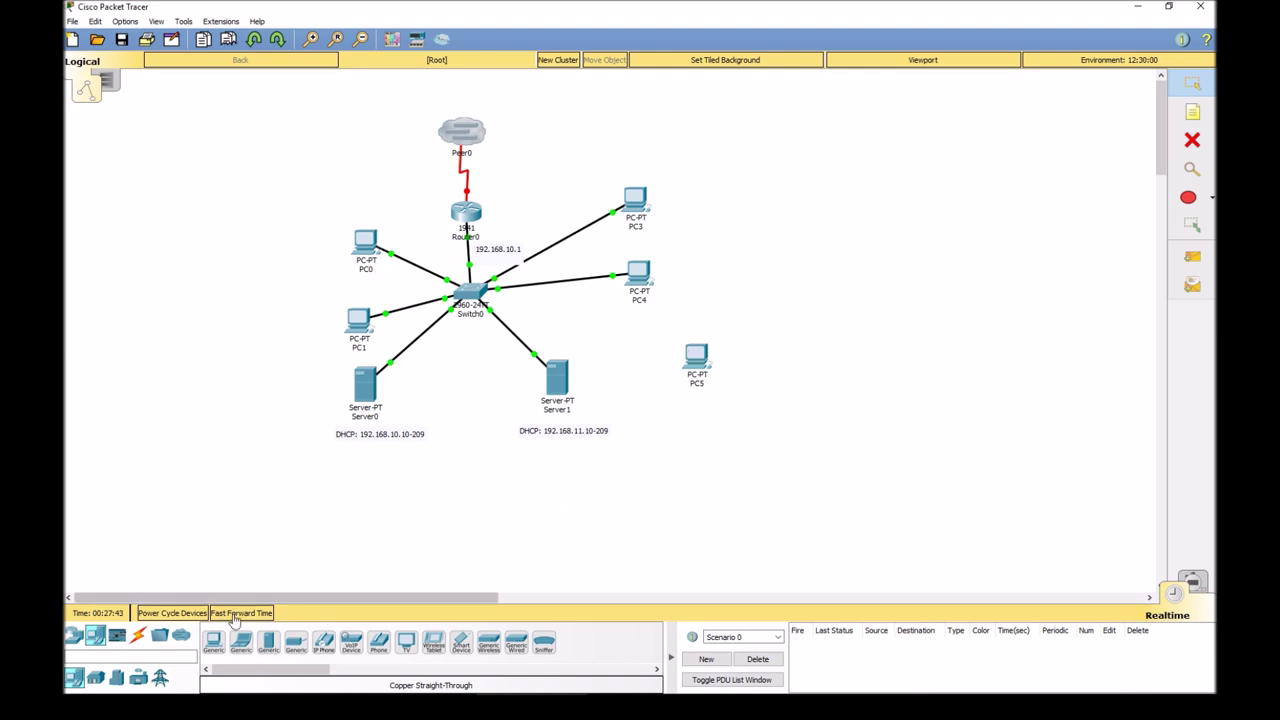
# Step: Connect PC5 to Switch0's FastEthernet0/5 port with a copper straight-through cable
pyautogui.click(137, 636)
pyautogui.click(268, 641)
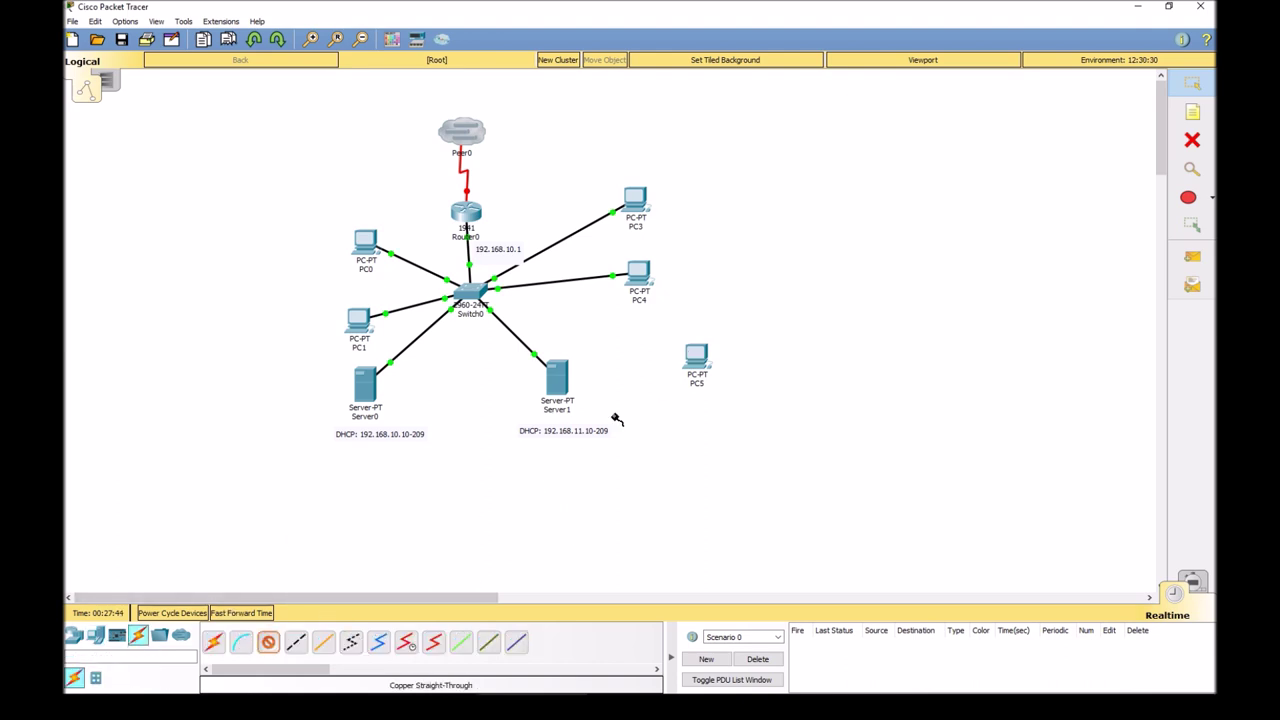
pyautogui.click(692, 358)
pyautogui.click(727, 419)
pyautogui.click(465, 283)
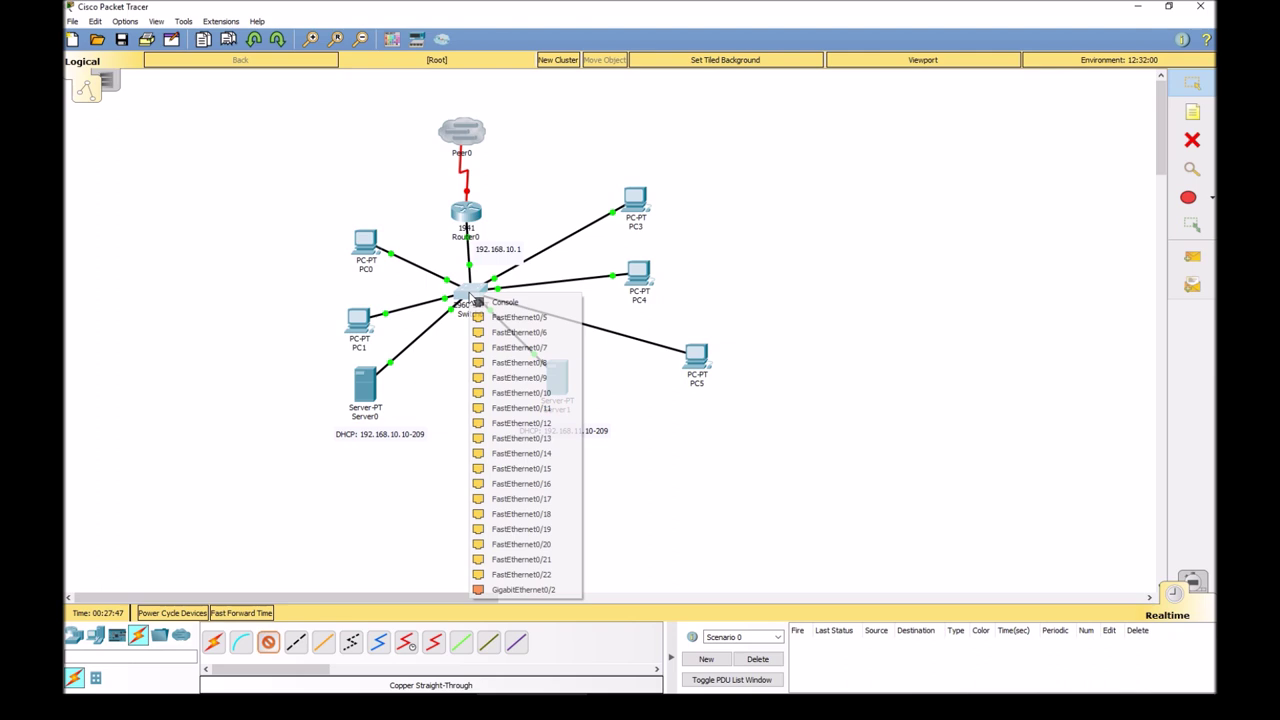
pyautogui.click(520, 318)
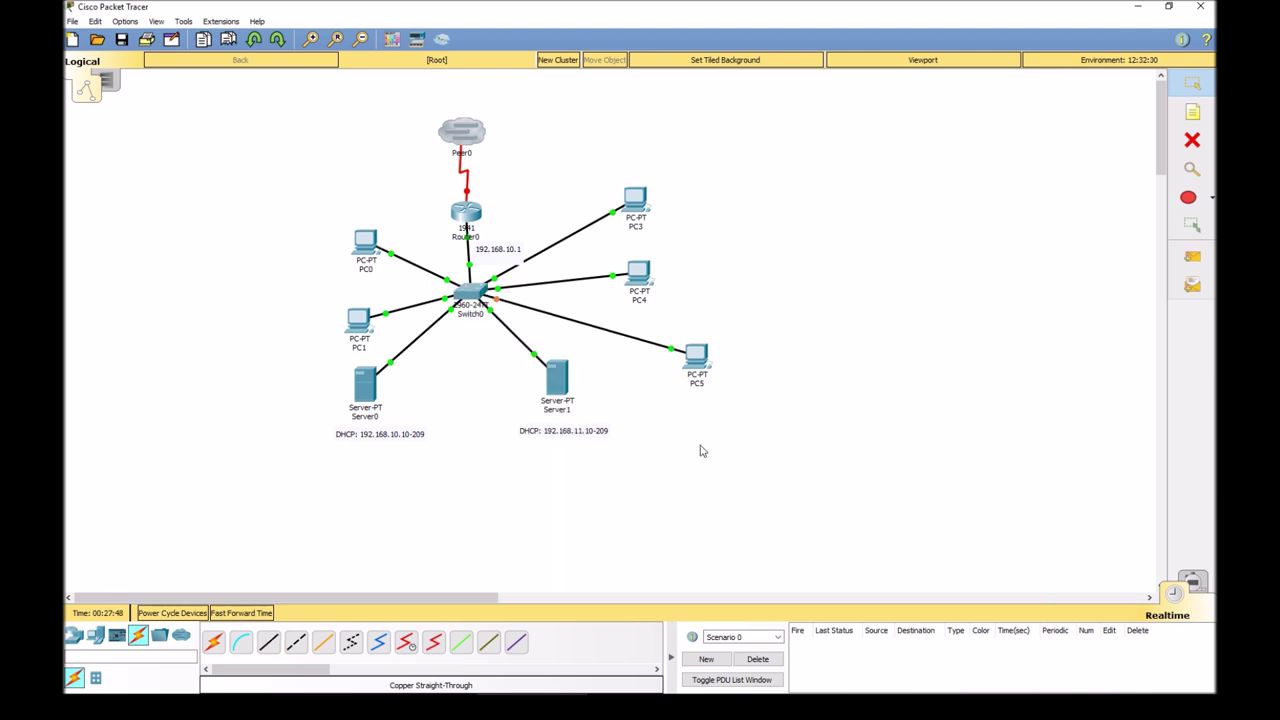
# Step: Set PC5's IPv4 and IPv6 gateway/DNS to DHCP, check its FastEthernet0 configuration, and close its window
pyautogui.click(697, 355)
pyautogui.click(415, 123)
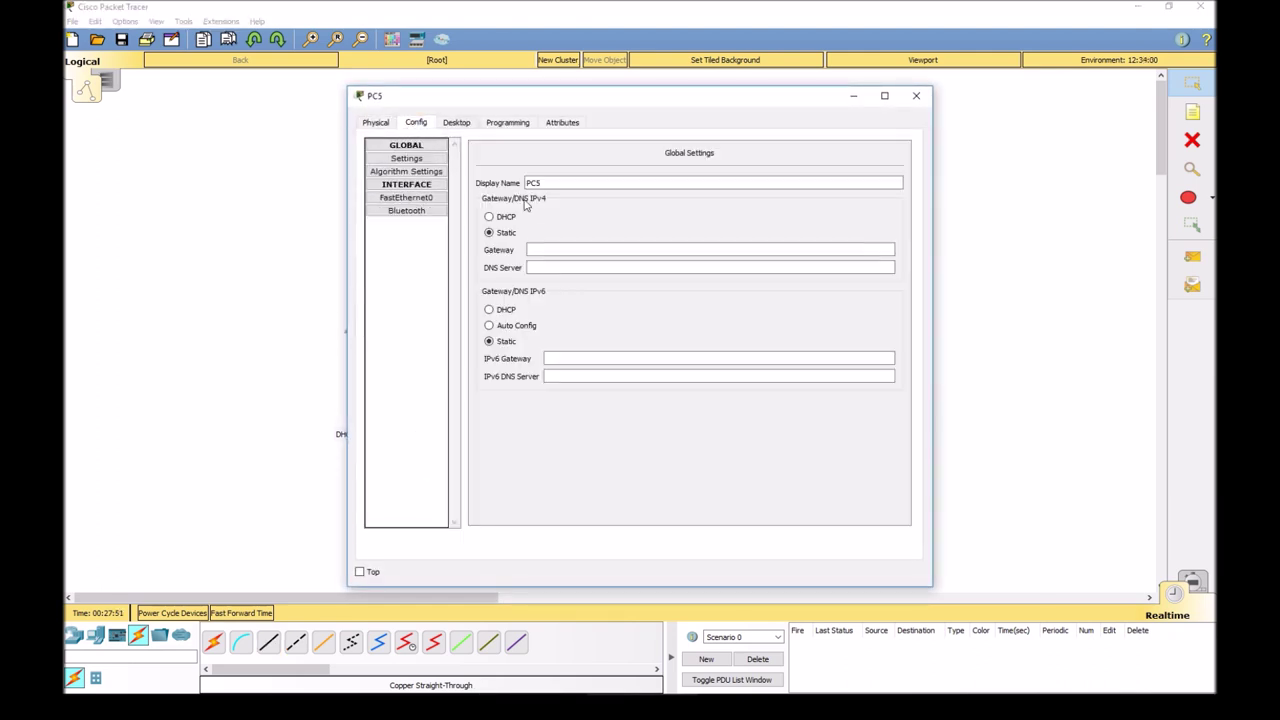
pyautogui.click(490, 217)
pyautogui.click(497, 309)
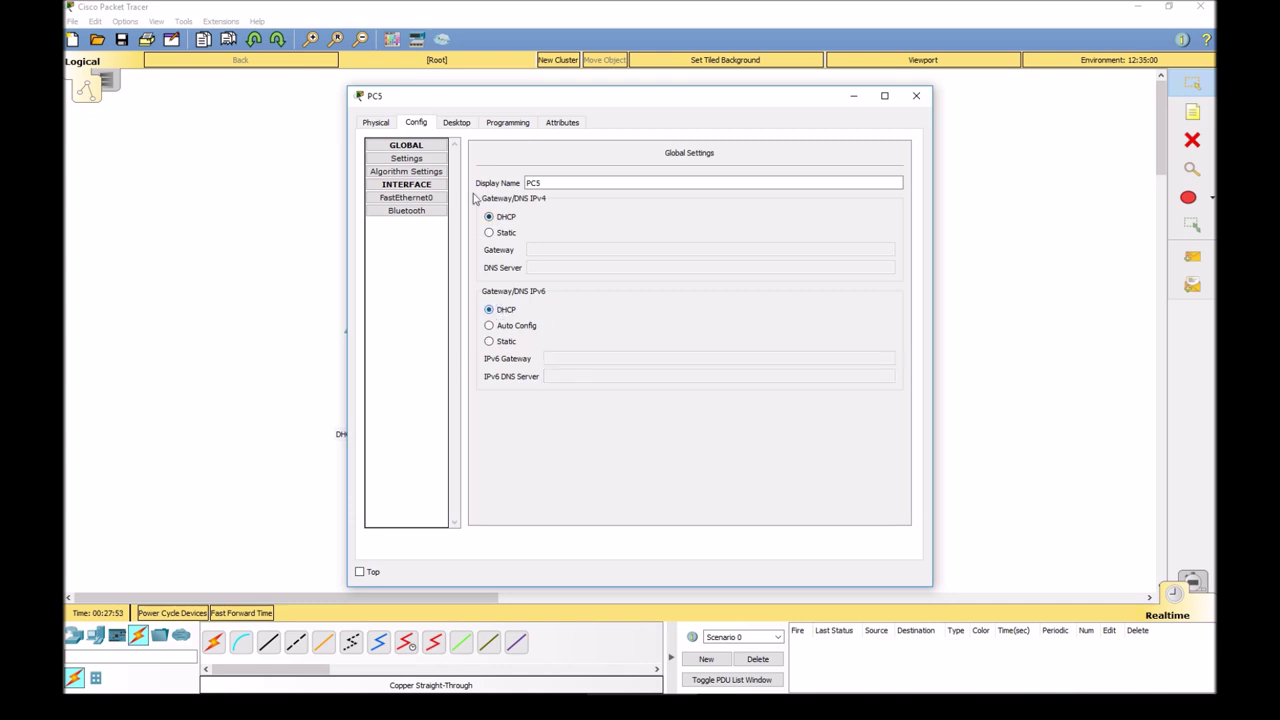
pyautogui.click(406, 197)
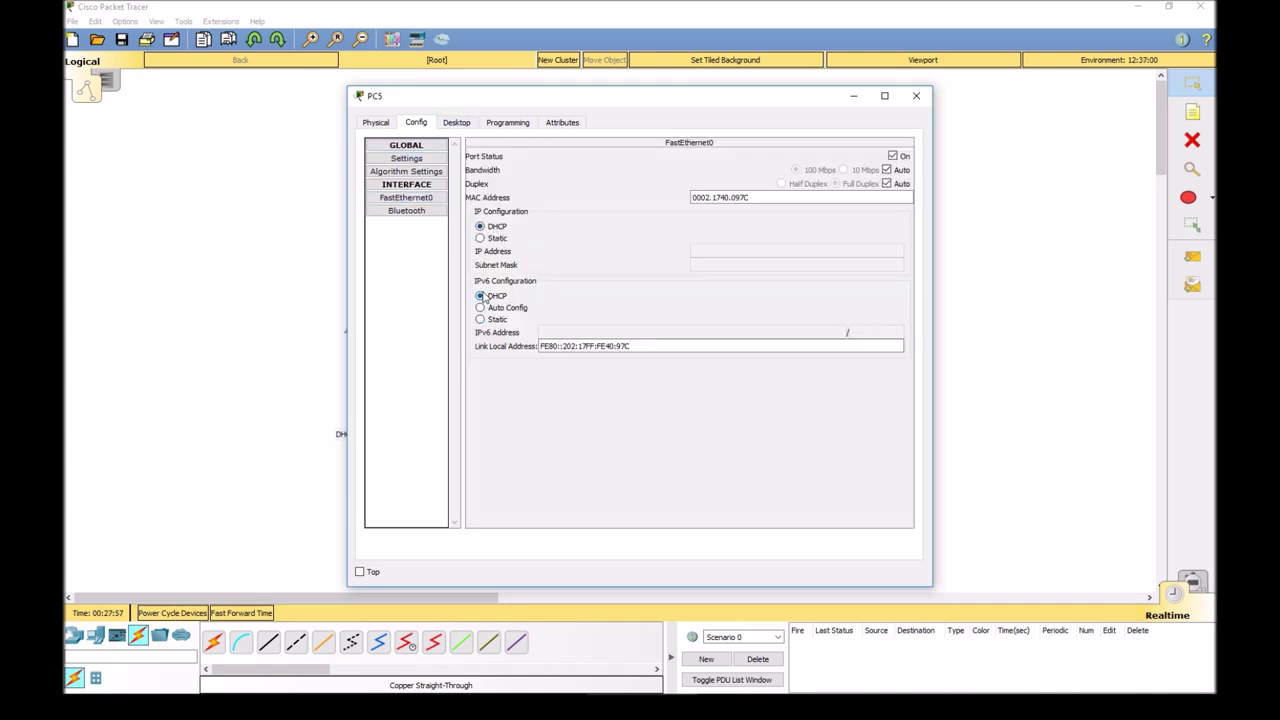
pyautogui.click(915, 96)
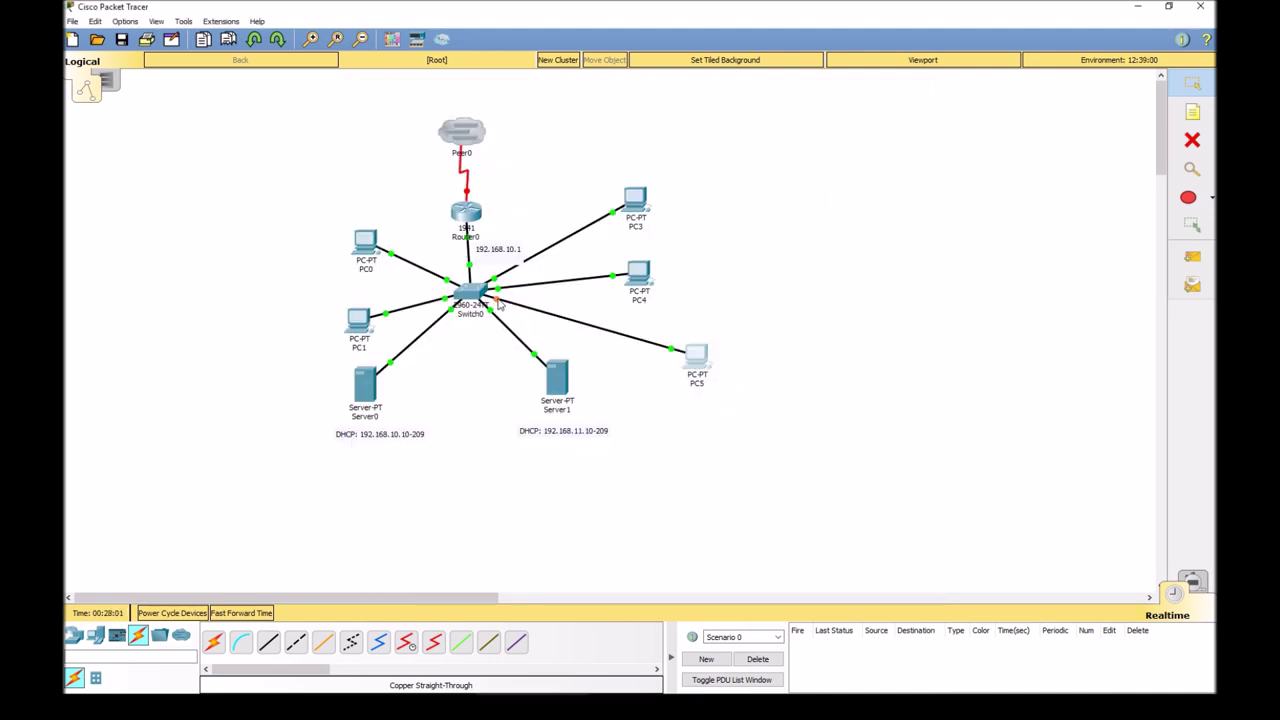
# Step: Fast-forward the simulation time and examine PC5's DHCP-assigned gateway and FastEthernet0 address against the server notes
pyautogui.click(254, 618)
pyautogui.click(692, 352)
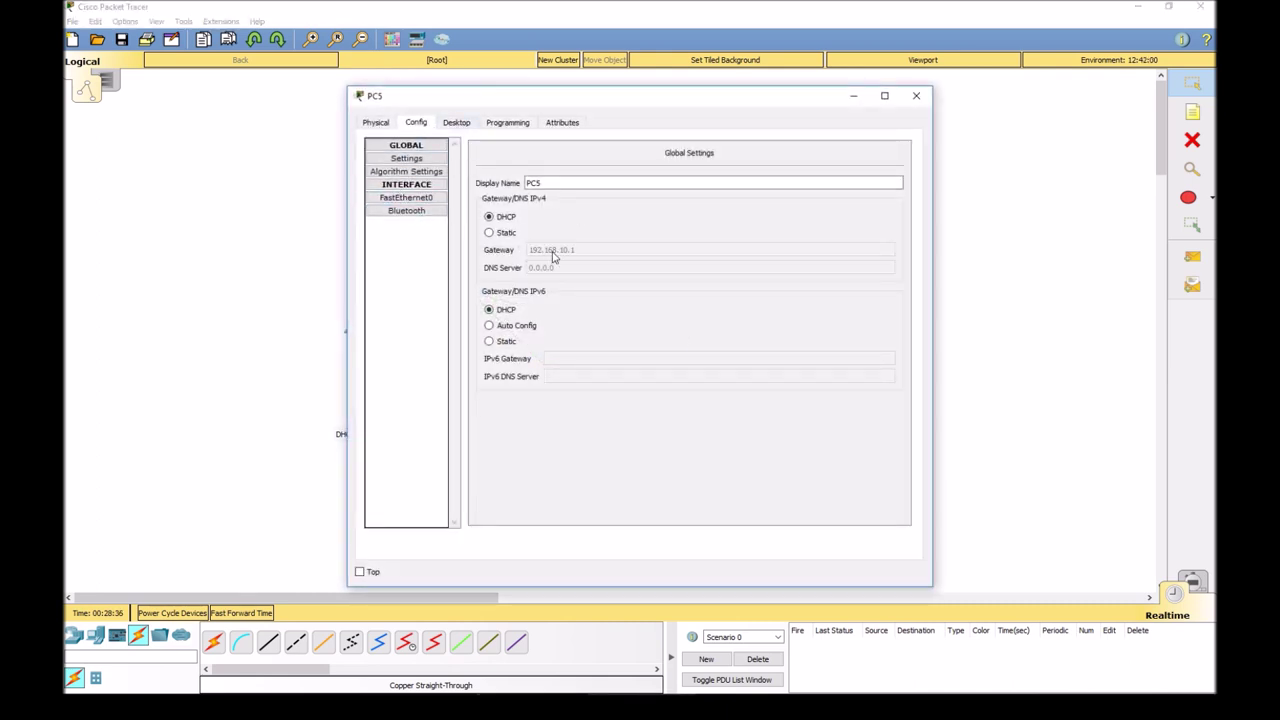
pyautogui.moveTo(524, 97); pyautogui.dragTo(552, 97)
pyautogui.click(486, 122)
pyautogui.click(444, 122)
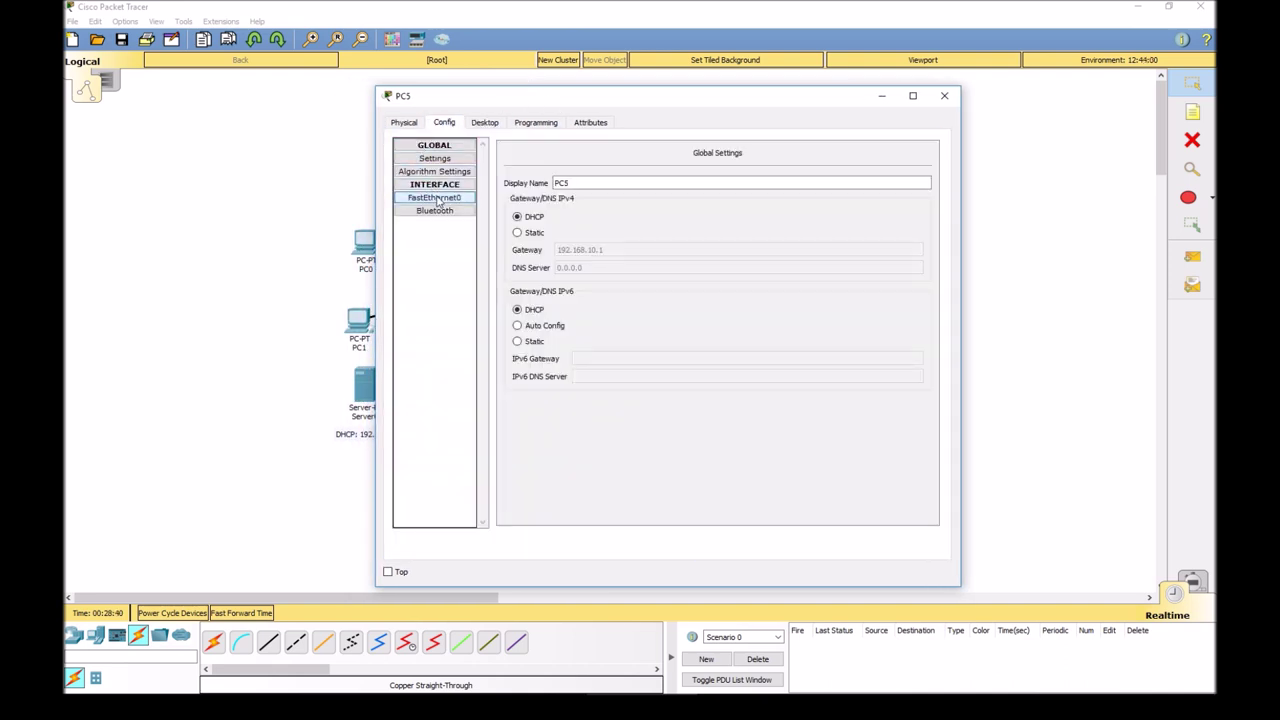
pyautogui.click(434, 197)
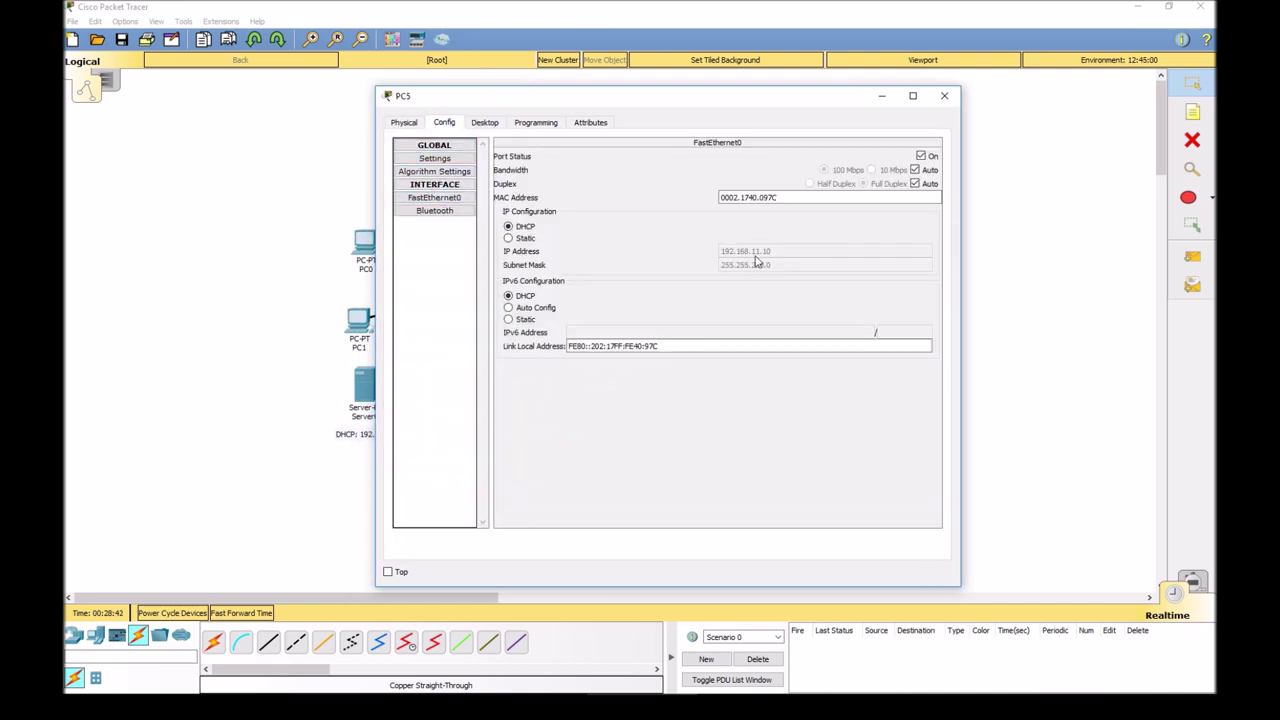
pyautogui.moveTo(716, 106); pyautogui.dragTo(1008, 98)
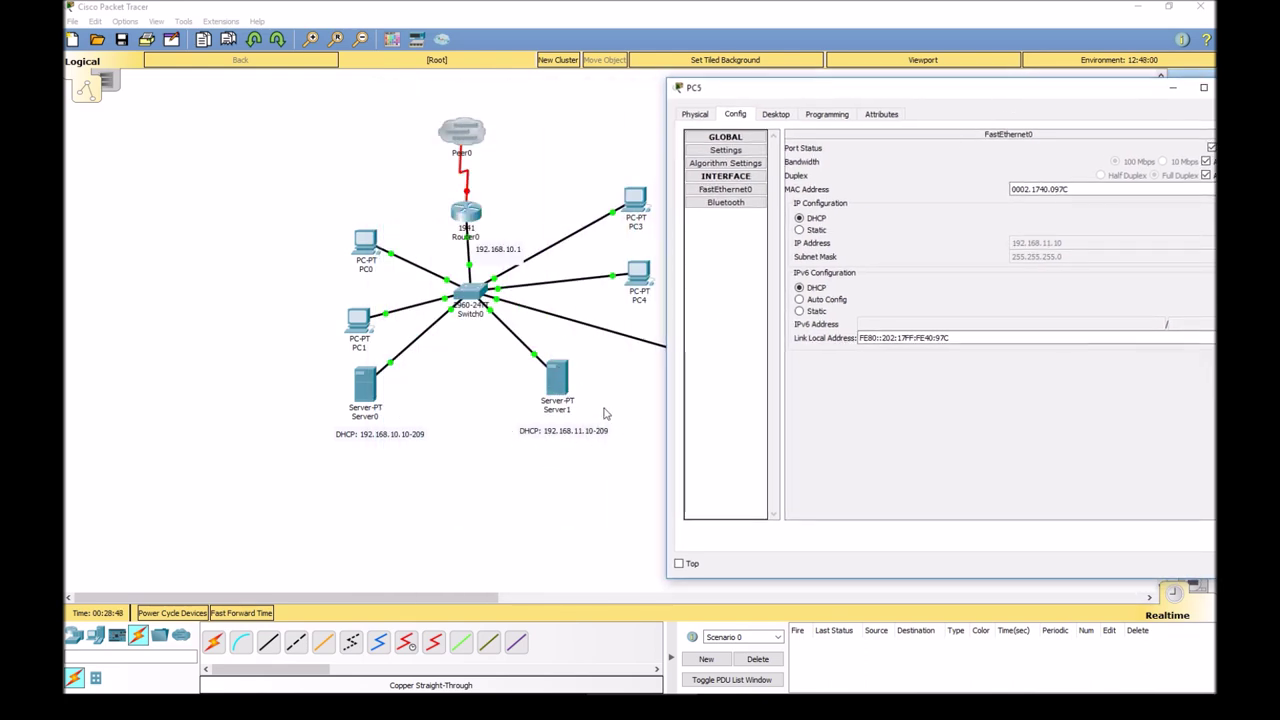
pyautogui.moveTo(868, 84); pyautogui.dragTo(628, 118)
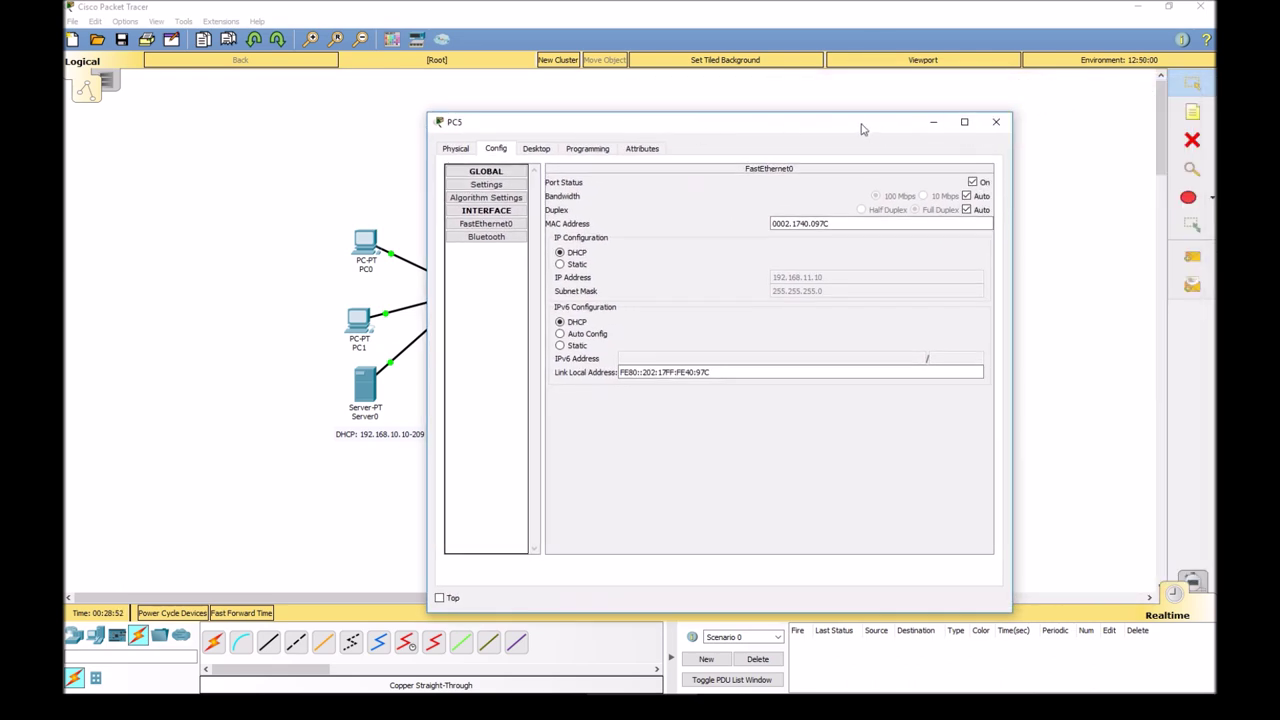
pyautogui.click(994, 124)
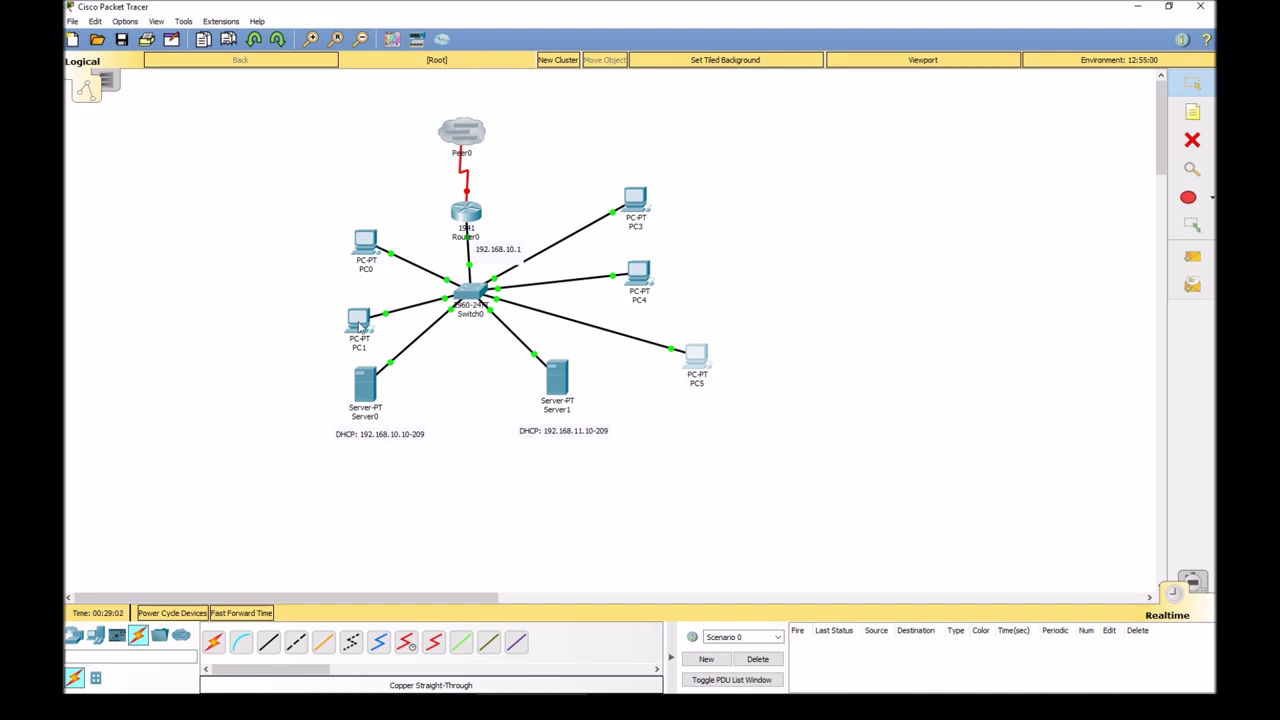
# Step: Move the Peer0 cloud farther above Router0
pyautogui.moveTo(361, 327)
pyautogui.moveTo(549, 391)
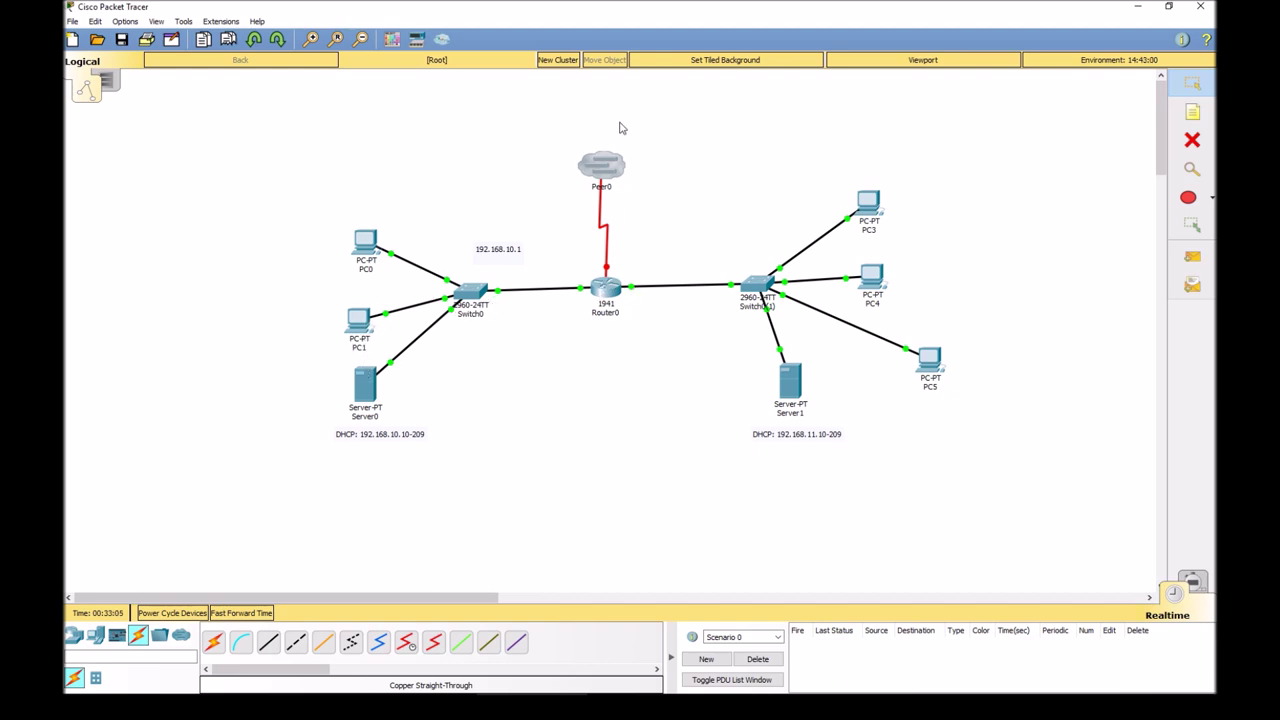
pyautogui.moveTo(605, 171); pyautogui.dragTo(607, 132)
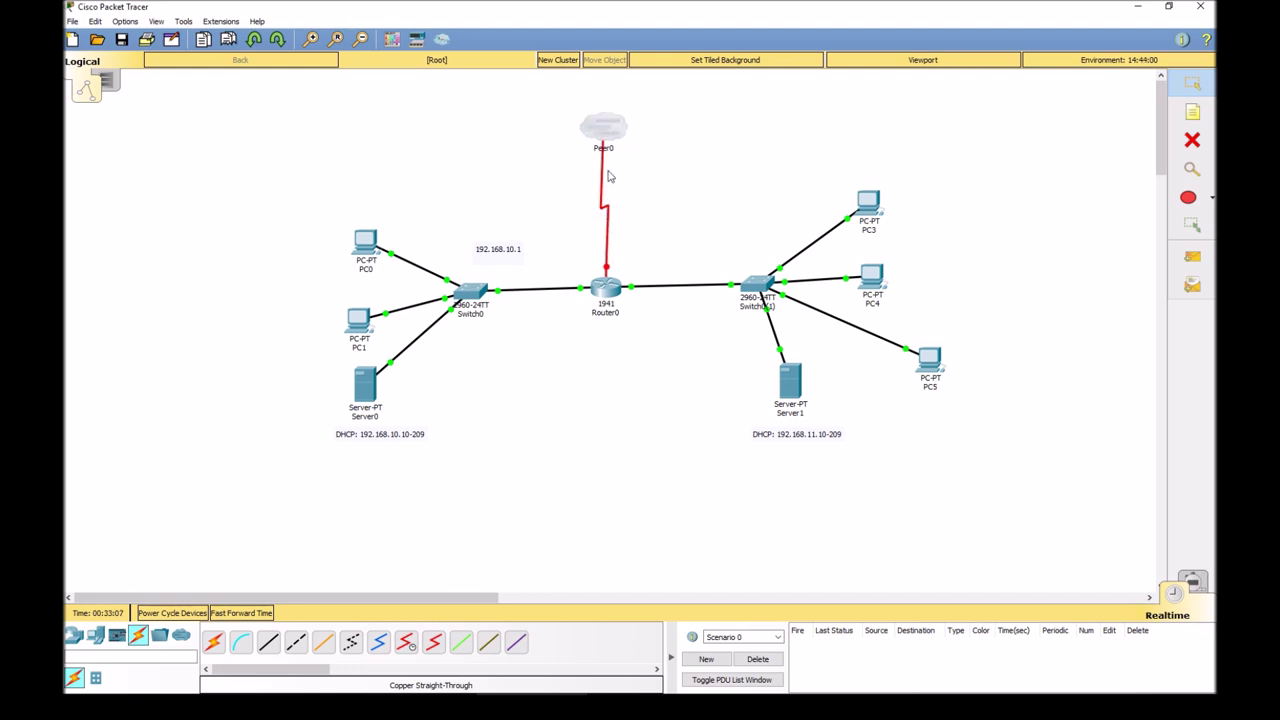